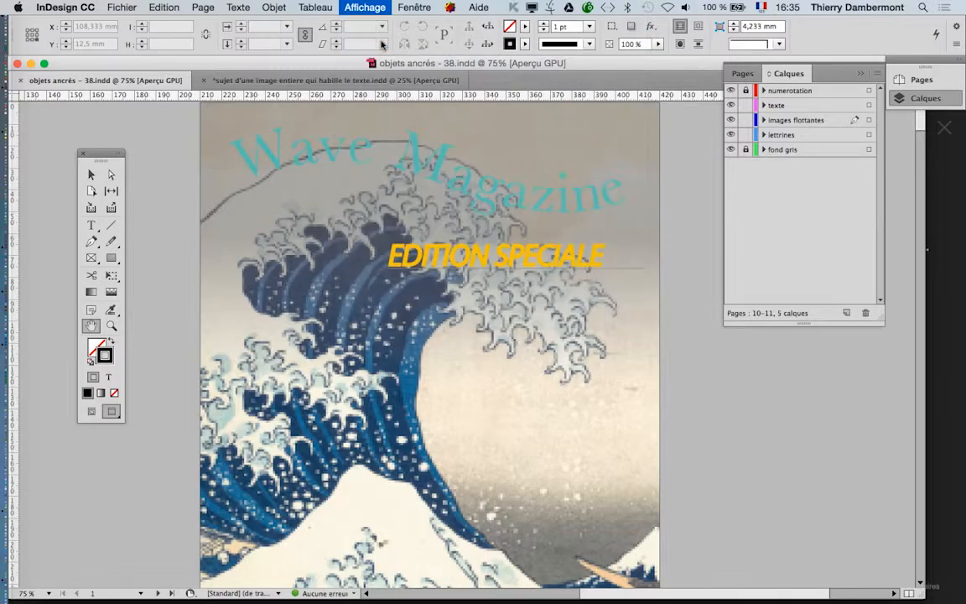
Step: Turn the overprint preview off and back on to compare how the magazine cover renders
{"action": "left_click", "coordinate": [371, 7]}
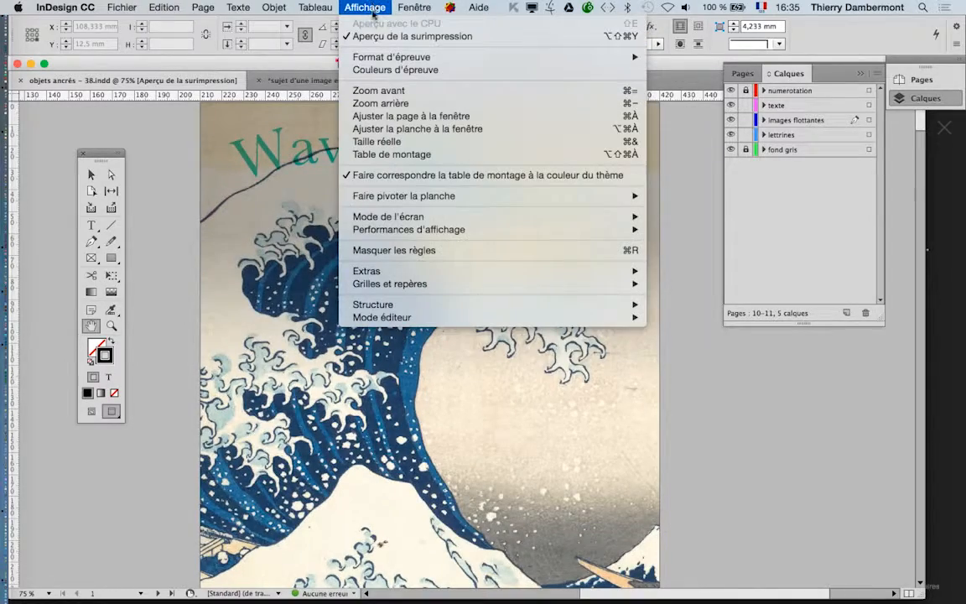
{"action": "left_click", "coordinate": [377, 36]}
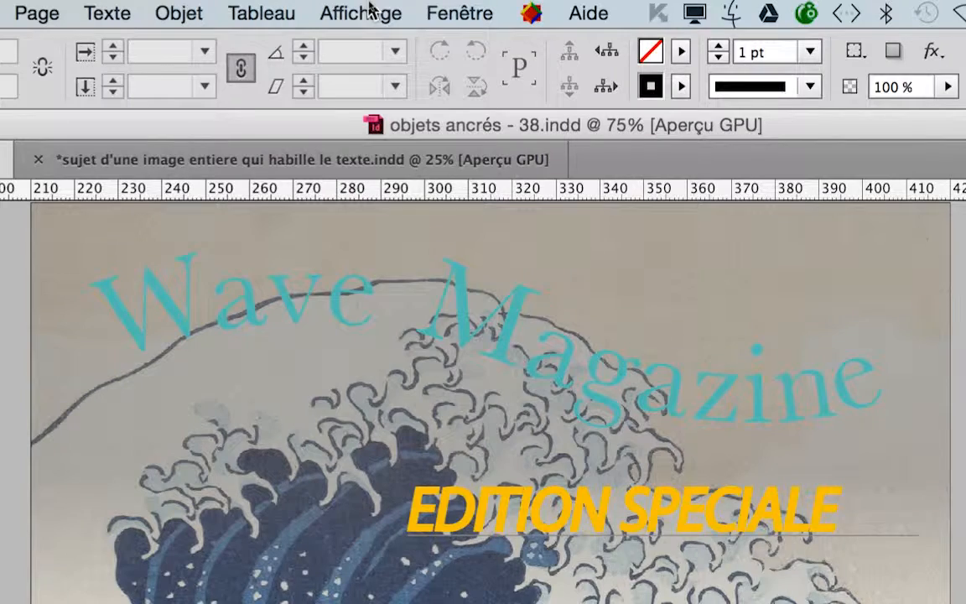
{"action": "left_click", "coordinate": [369, 7]}
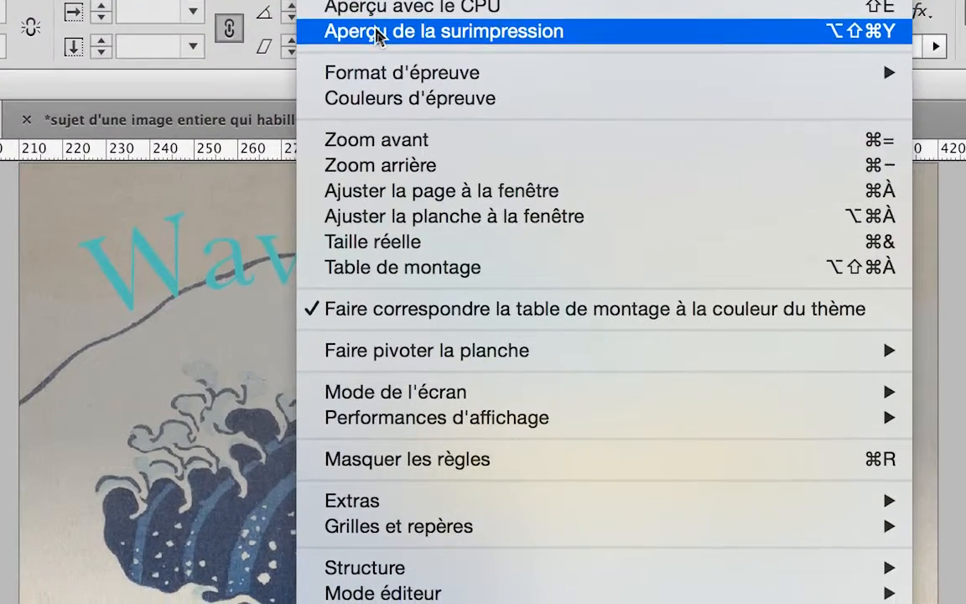
{"action": "left_click", "coordinate": [386, 61]}
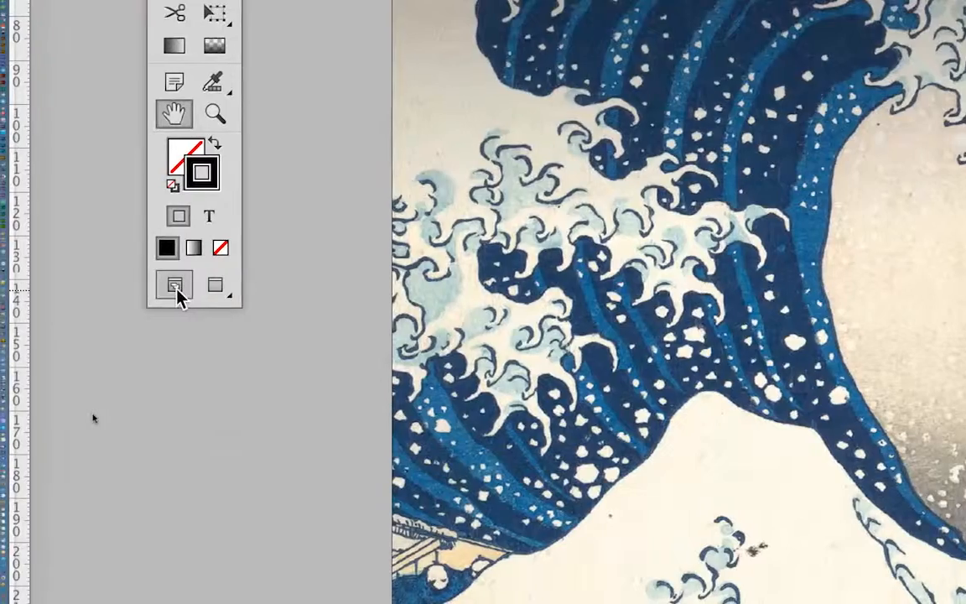
Step: Switch the cover to the Normal screen mode and back to the Preview (Aperçu) mode
{"action": "left_click", "coordinate": [178, 287]}
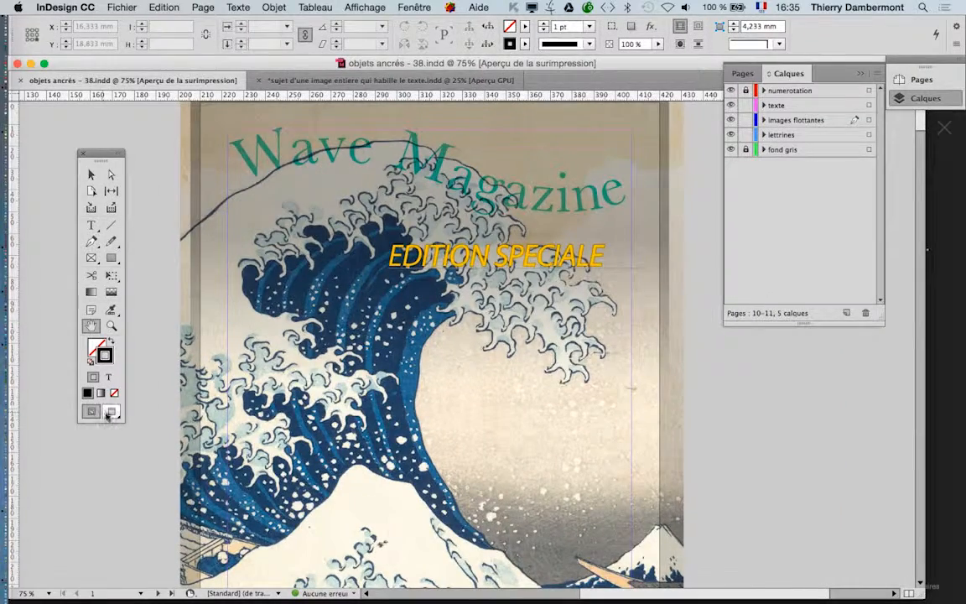
{"action": "left_click", "coordinate": [94, 413]}
{"action": "left_click", "coordinate": [93, 413]}
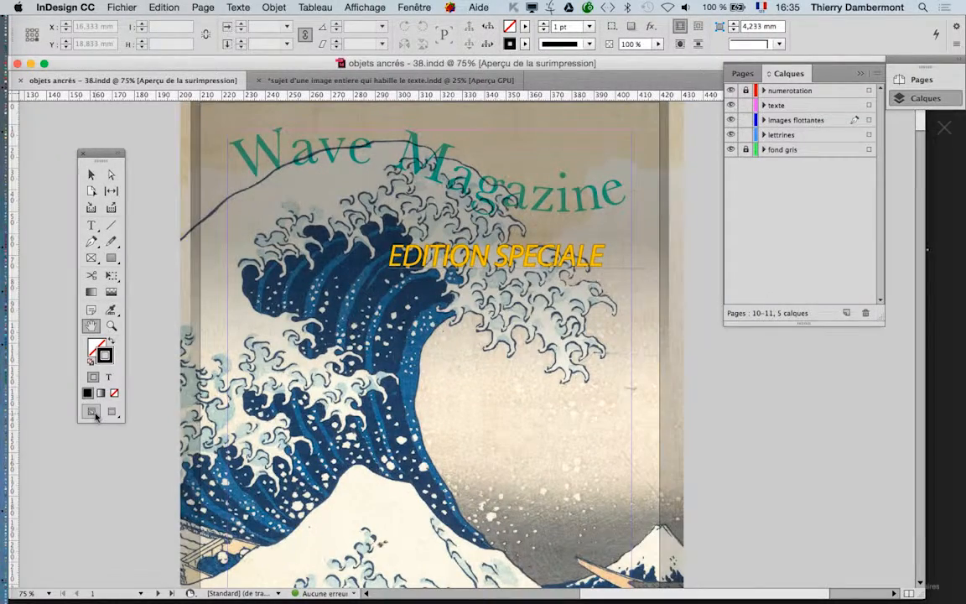
{"action": "left_click", "coordinate": [110, 413]}
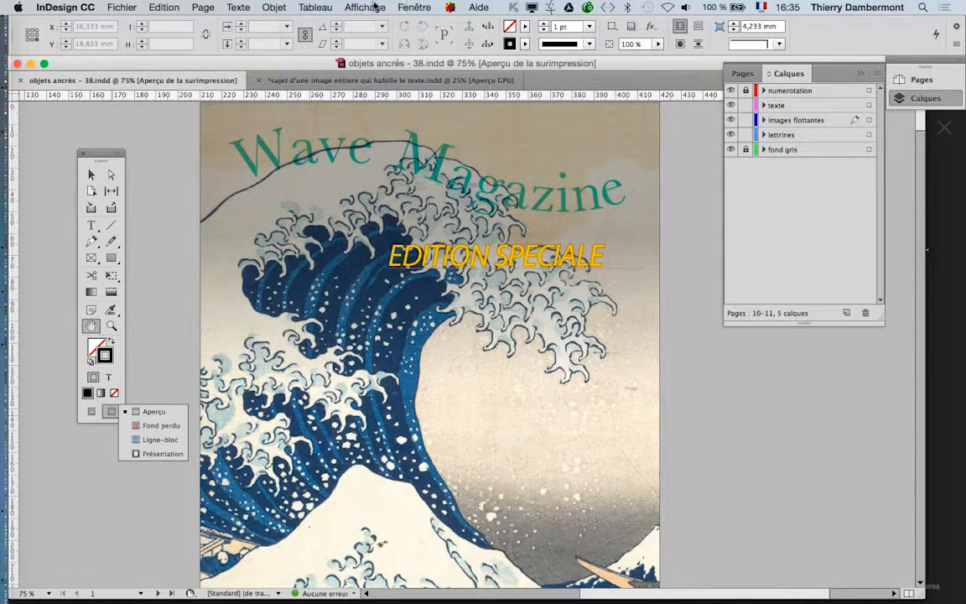
{"action": "left_click", "coordinate": [374, 7]}
{"action": "left_click", "coordinate": [375, 8]}
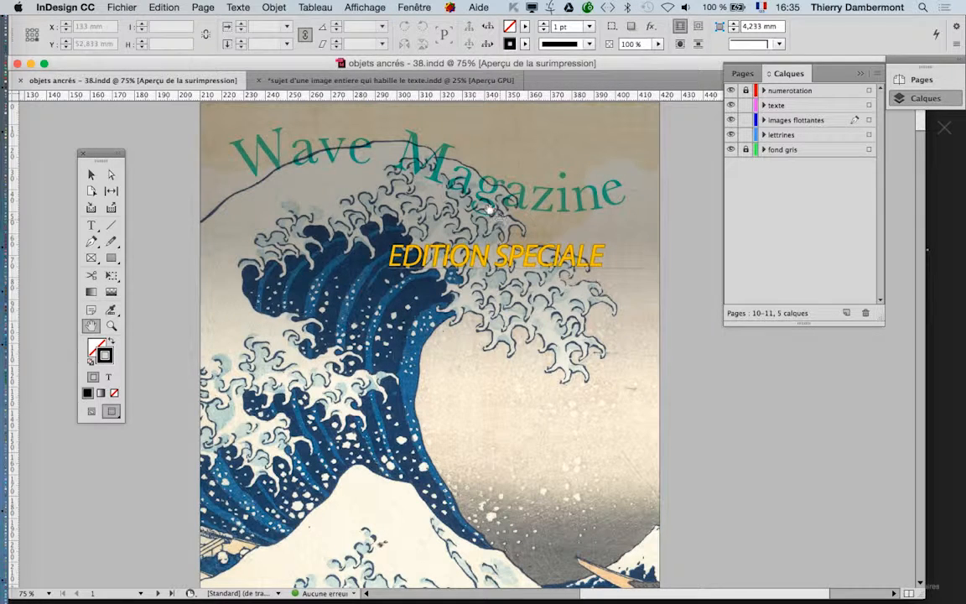
Step: Save and close the document "sujet d'une image entiere qui habille le texte.indd"
{"action": "left_click_drag", "start_coordinate": [101, 156], "coordinate": [61, 117]}
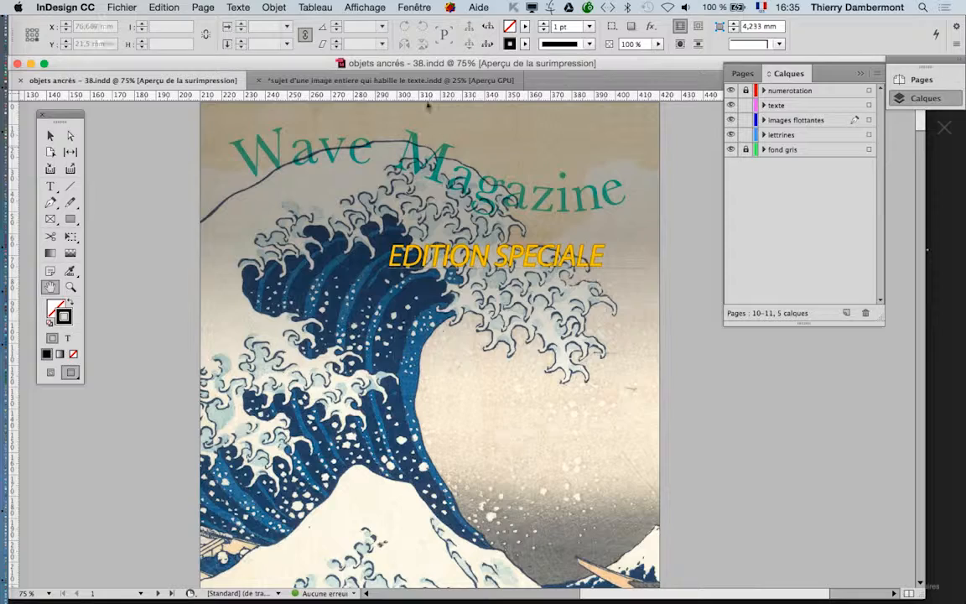
{"action": "left_click", "coordinate": [258, 80]}
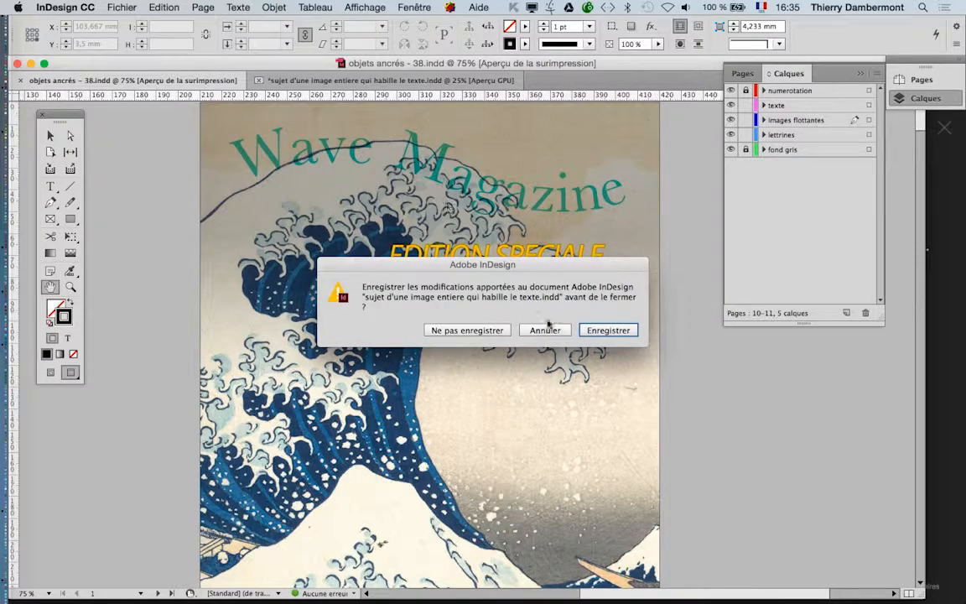
{"action": "left_click", "coordinate": [625, 330]}
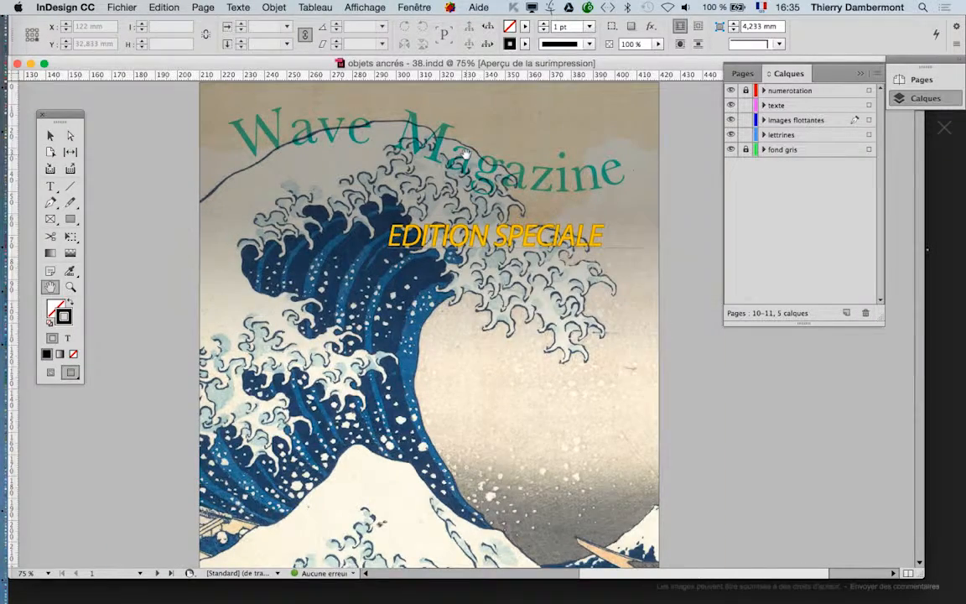
Step: Clear the view of the Wave Magazine title by collapsing the layers list and moving the floating tools away from the lettering
{"action": "scroll", "coordinate": [465, 154], "scroll_direction": "up", "scroll_amount": 2}
{"action": "scroll", "coordinate": [464, 182], "scroll_direction": "up", "scroll_amount": 2}
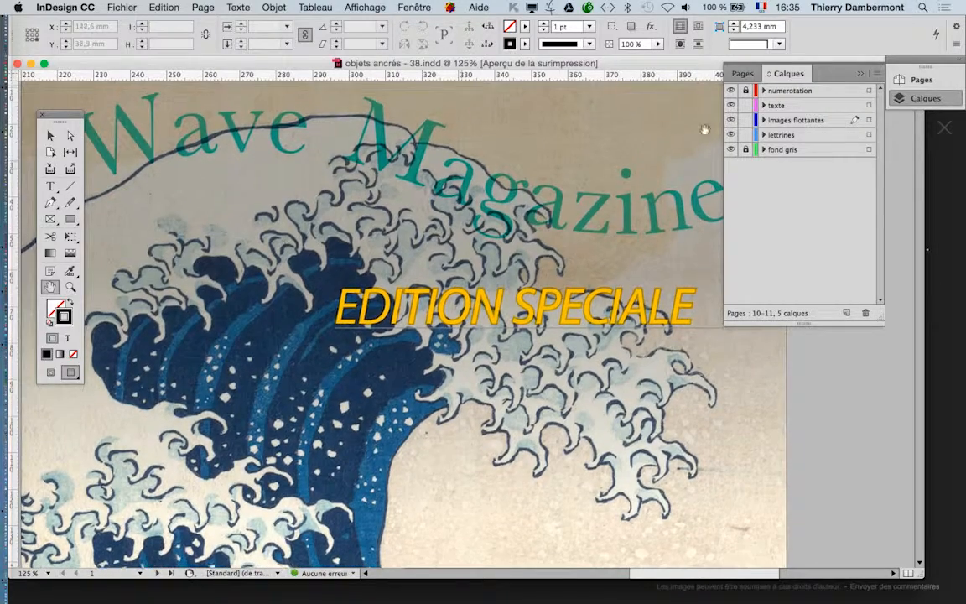
{"action": "left_click", "coordinate": [858, 74]}
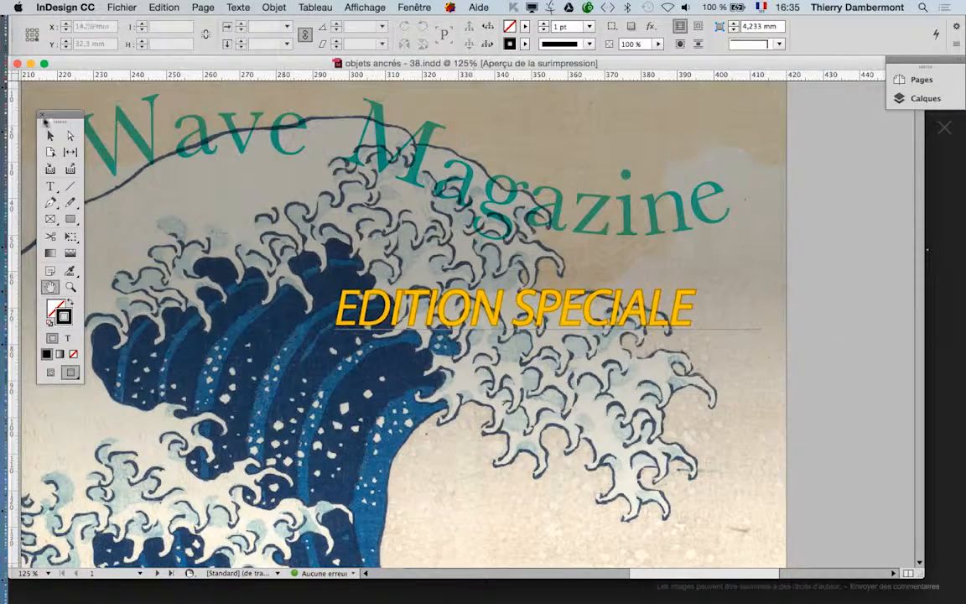
{"action": "left_click_drag", "start_coordinate": [44, 120], "coordinate": [52, 190]}
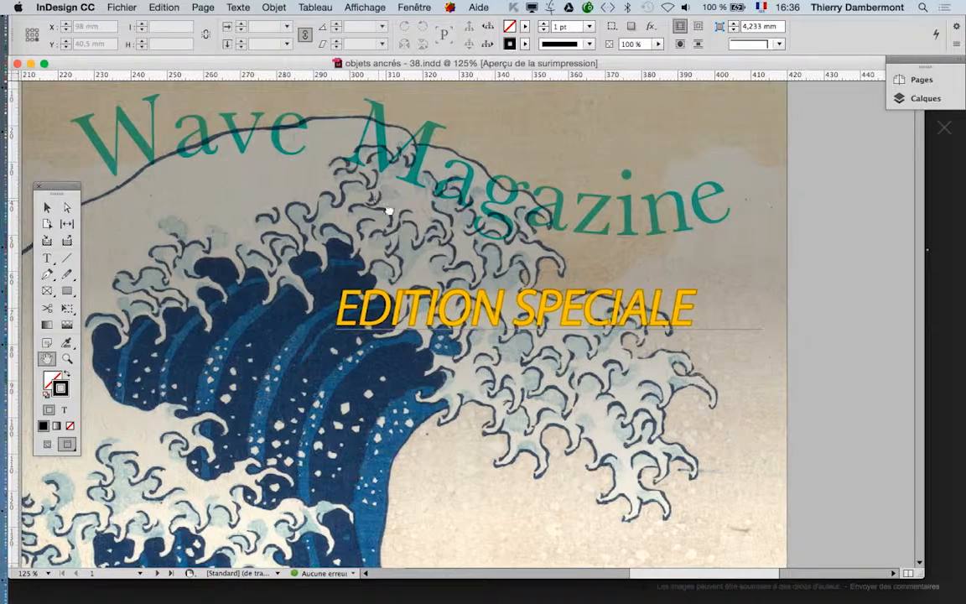
{"action": "left_click_drag", "start_coordinate": [377, 213], "coordinate": [418, 255]}
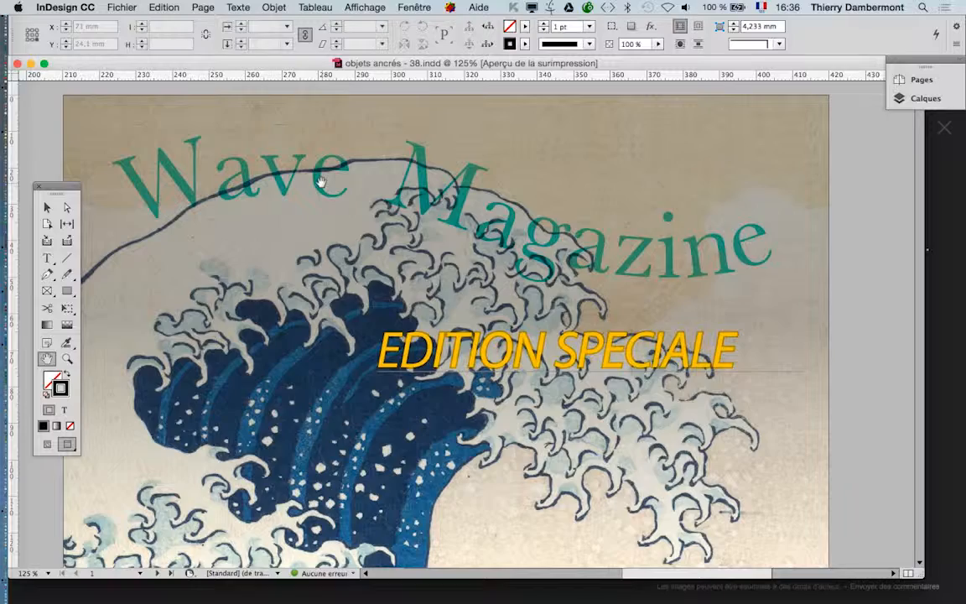
Step: Examine how the Wave Magazine title and the outline of the EDITION SPECIALE letters overprint the wave image, up to 1600% magnification
{"action": "scroll", "coordinate": [322, 182], "scroll_direction": "up", "scroll_amount": 2}
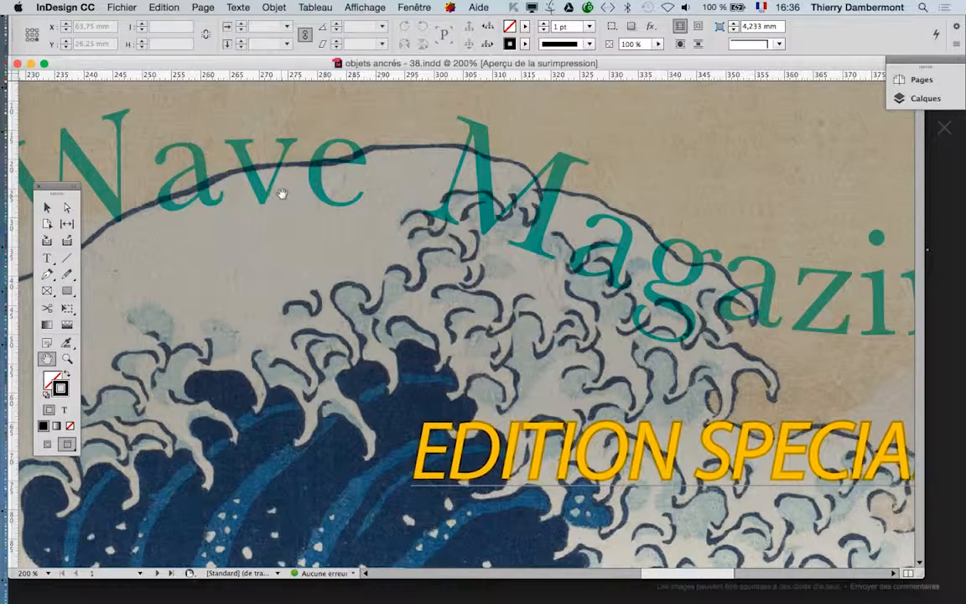
{"action": "scroll", "coordinate": [281, 195], "scroll_direction": "down", "scroll_amount": 1}
{"action": "scroll", "coordinate": [312, 223], "scroll_direction": "up", "scroll_amount": 1}
{"action": "scroll", "coordinate": [483, 401], "scroll_direction": "down", "scroll_amount": 1}
{"action": "scroll", "coordinate": [465, 242], "scroll_direction": "down", "scroll_amount": 5}
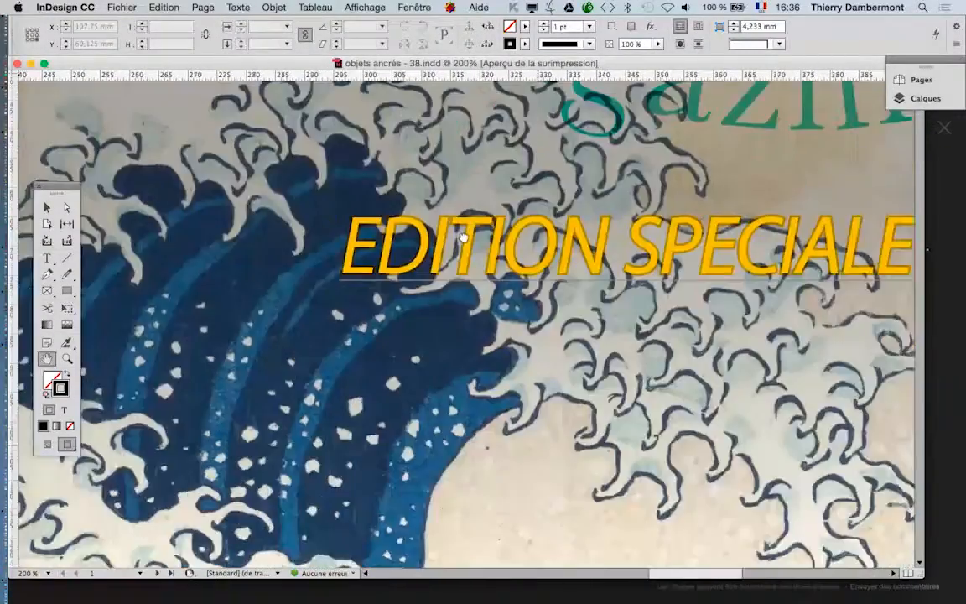
{"action": "scroll", "coordinate": [390, 256], "scroll_direction": "right", "scroll_amount": 3}
{"action": "scroll", "coordinate": [390, 256], "scroll_direction": "right", "scroll_amount": 1}
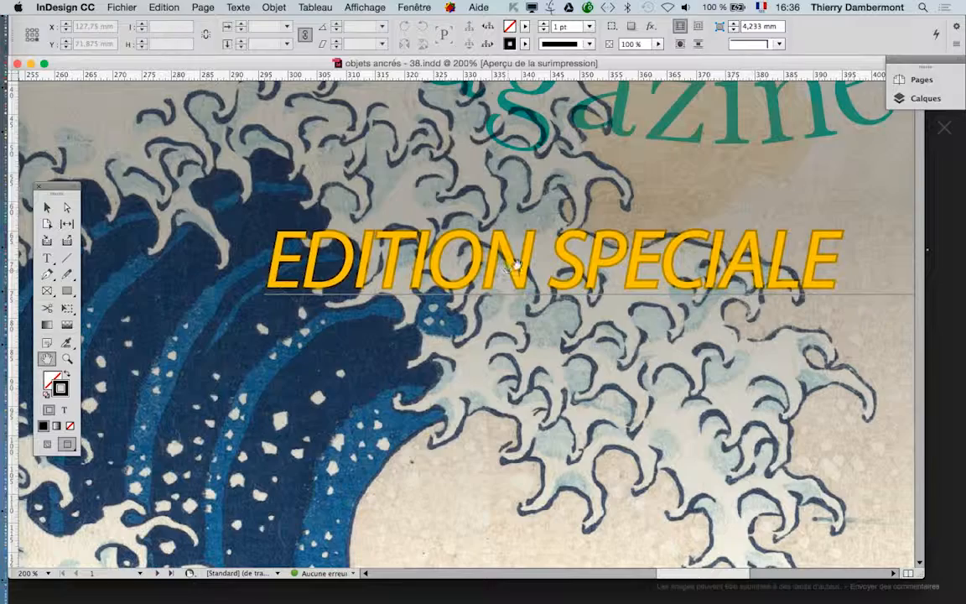
{"action": "scroll", "coordinate": [509, 266], "scroll_direction": "up", "scroll_amount": 2}
{"action": "scroll", "coordinate": [512, 265], "scroll_direction": "up", "scroll_amount": 1}
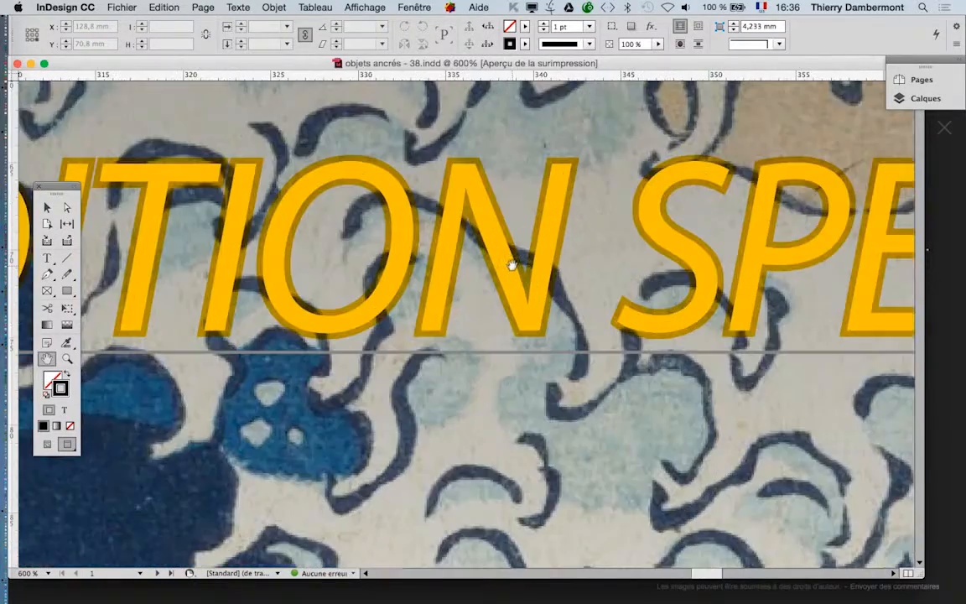
{"action": "scroll", "coordinate": [511, 265], "scroll_direction": "up", "scroll_amount": 3}
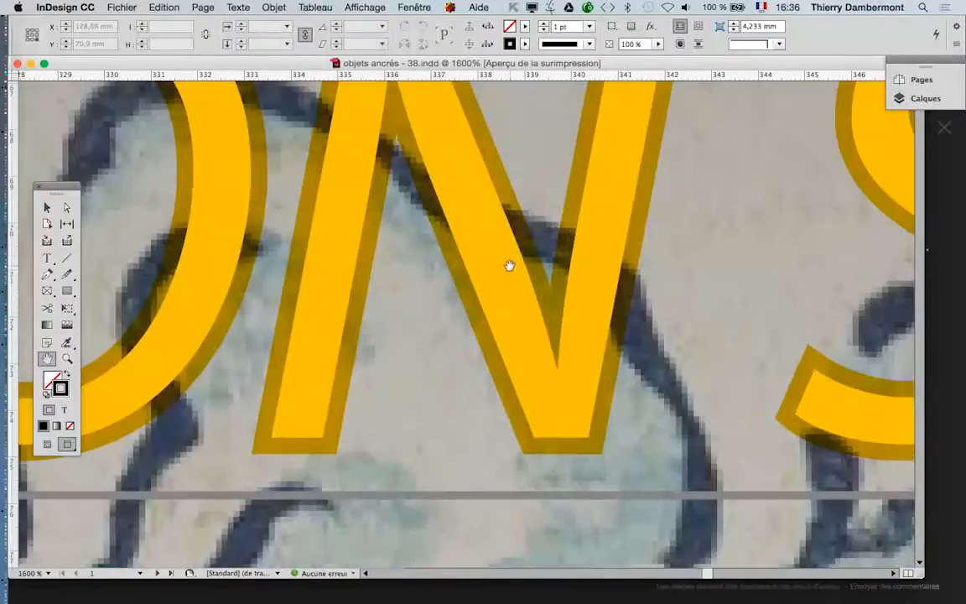
{"action": "left_click_drag", "start_coordinate": [507, 268], "coordinate": [520, 345]}
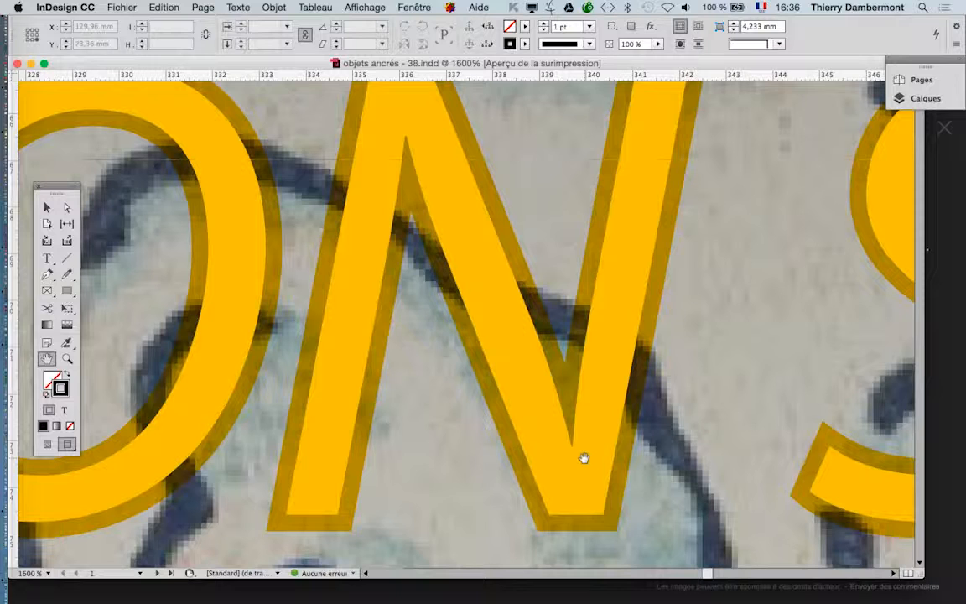
Step: Select the curved Wave Magazine title on the cover and display the document's layers
{"action": "key", "text": "super+minus"}
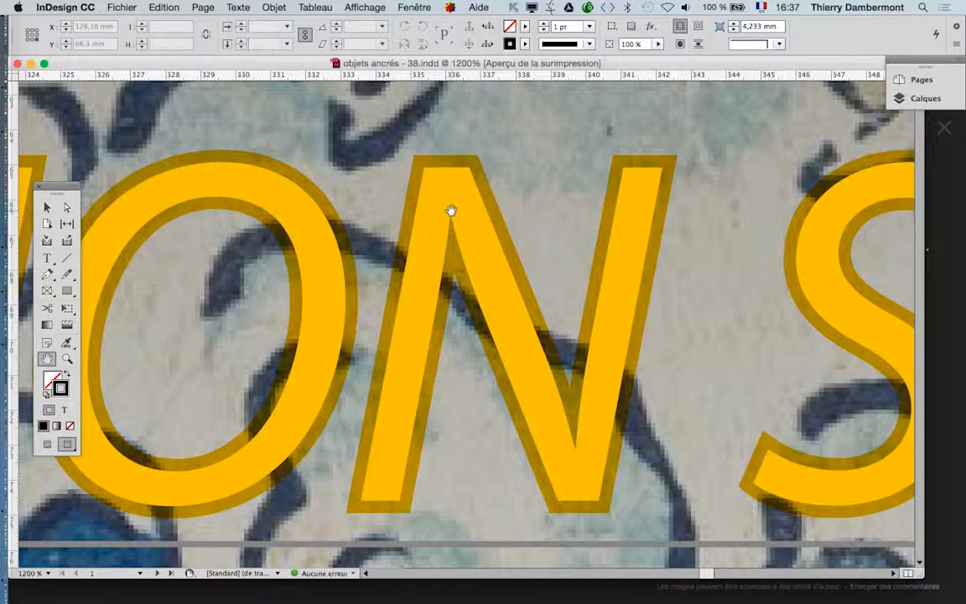
{"action": "scroll", "coordinate": [436, 210], "scroll_direction": "down", "scroll_amount": 5}
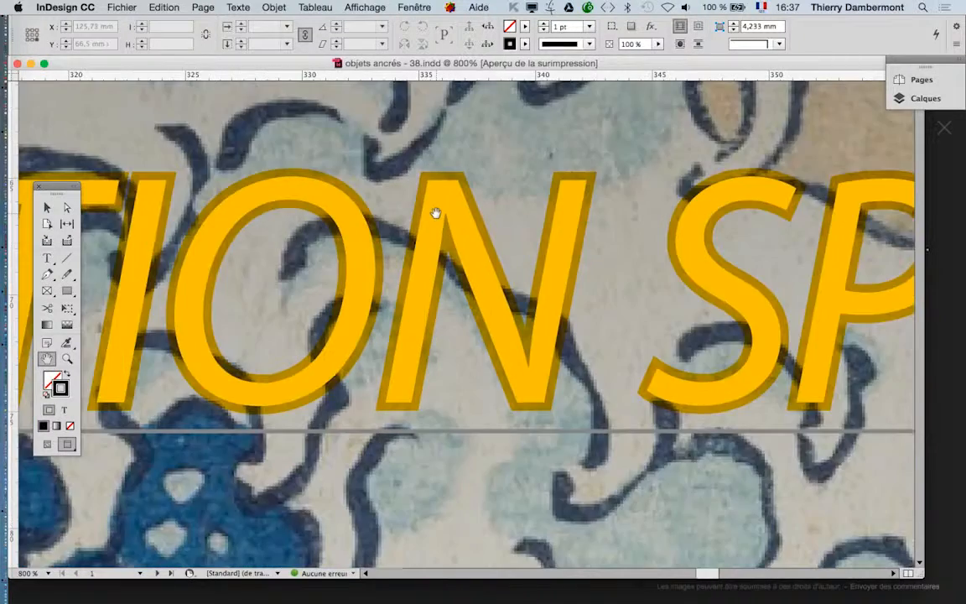
{"action": "scroll", "coordinate": [436, 219], "scroll_direction": "down", "scroll_amount": 4}
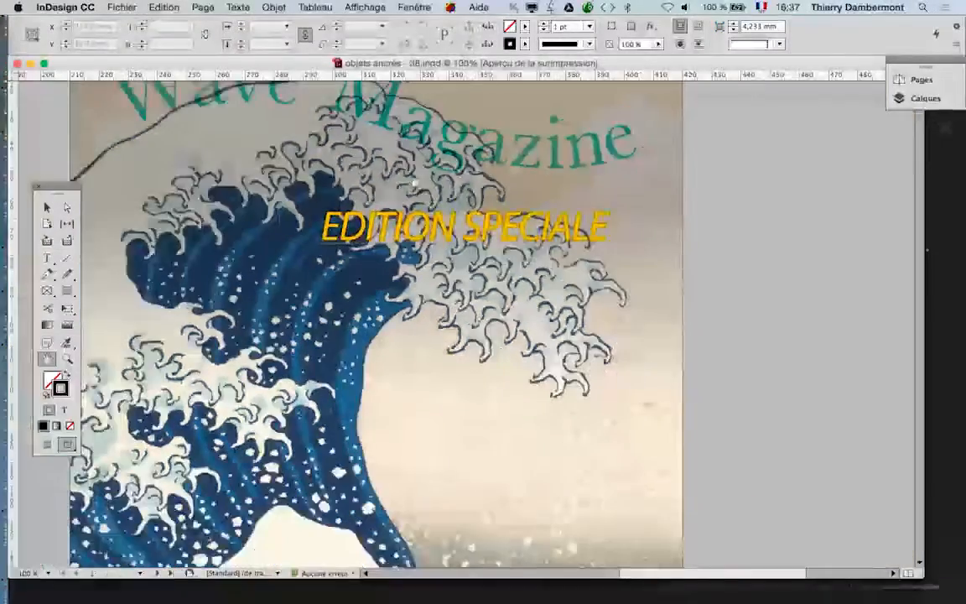
{"action": "left_click_drag", "start_coordinate": [396, 166], "coordinate": [420, 320]}
{"action": "left_click", "coordinate": [47, 207]}
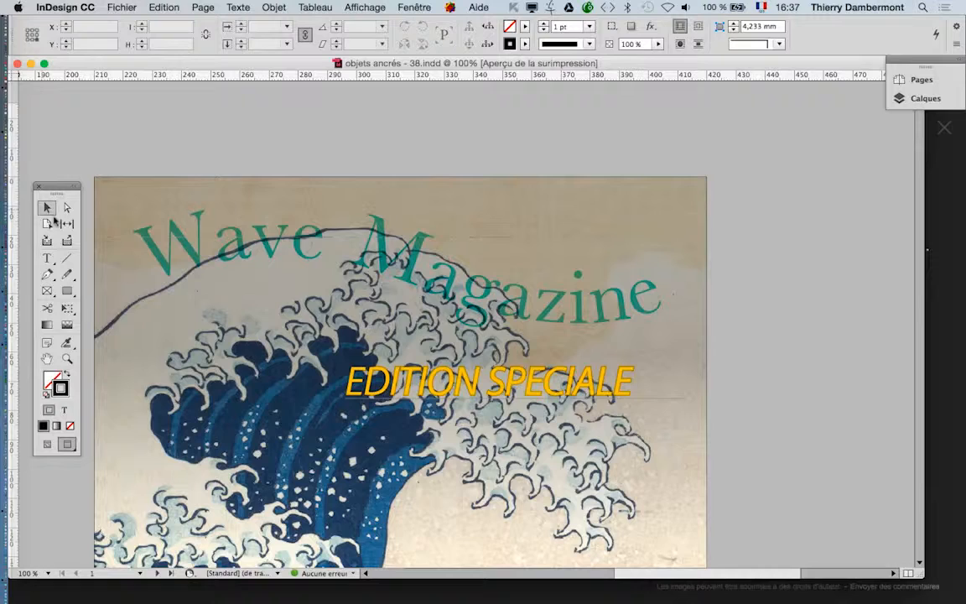
{"action": "left_click", "coordinate": [285, 258]}
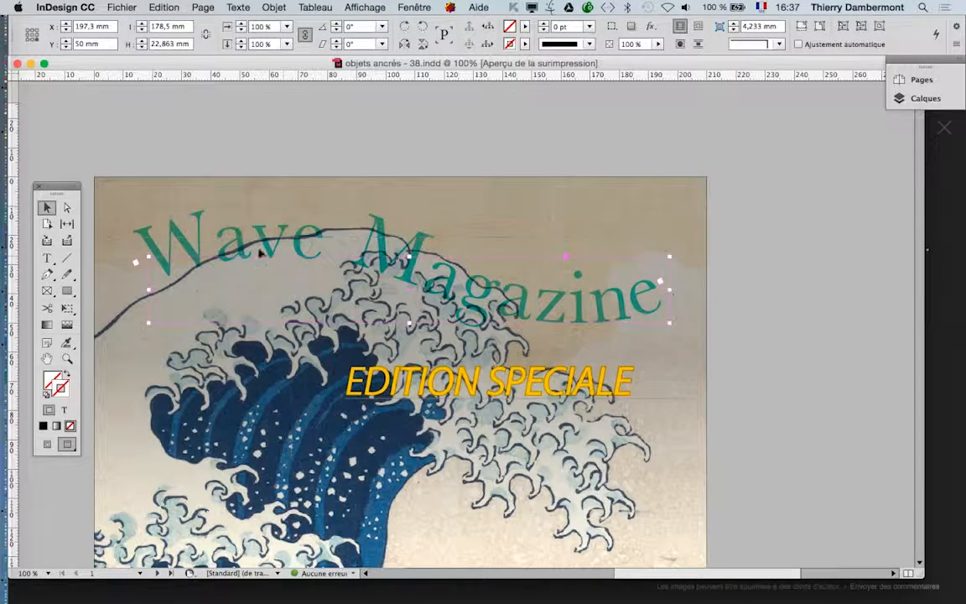
{"action": "left_click_drag", "start_coordinate": [56, 187], "coordinate": [71, 139]}
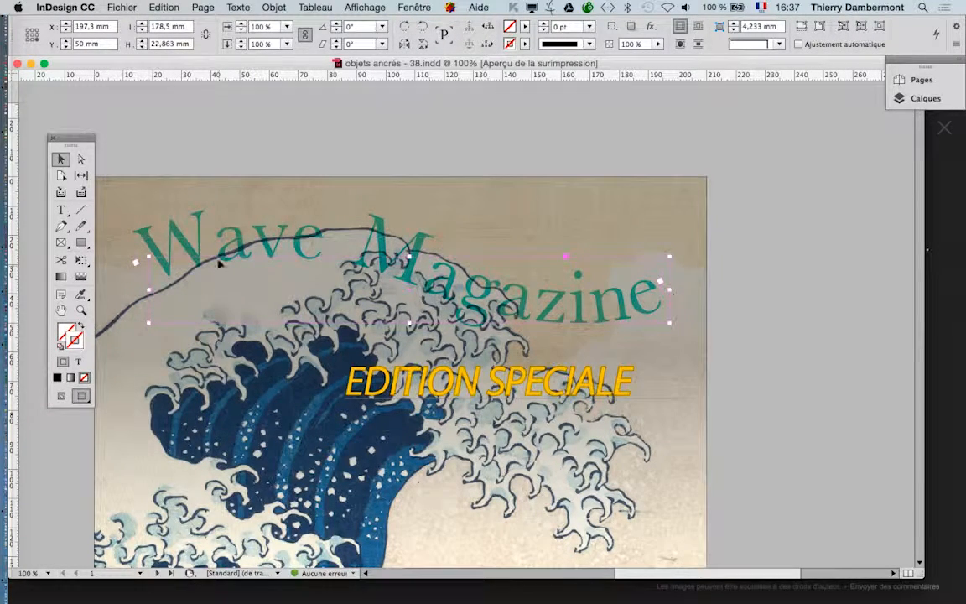
{"action": "left_click", "coordinate": [414, 7]}
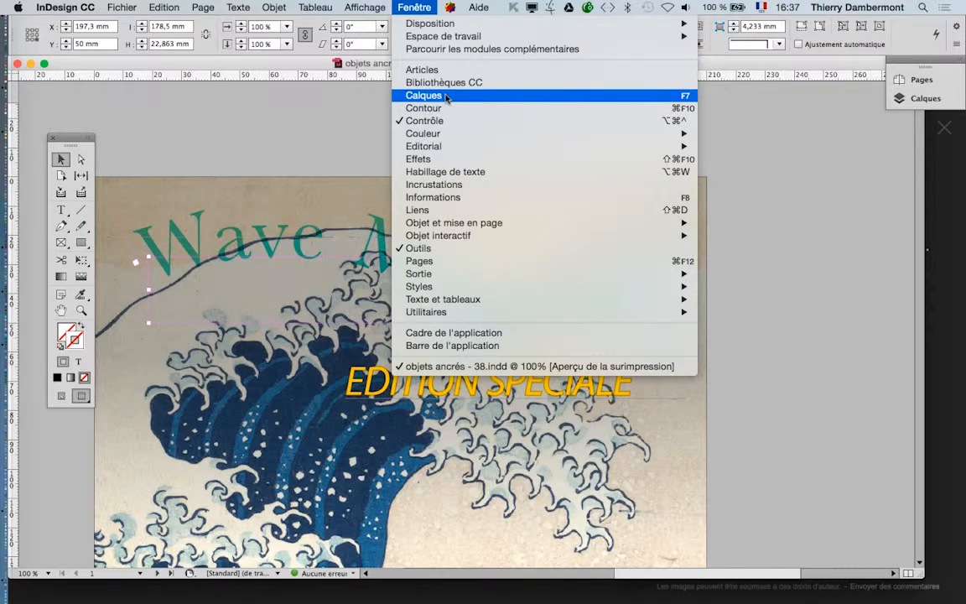
{"action": "left_click", "coordinate": [447, 95]}
Step: Set the colour of the texte layer to Vert foncé
{"action": "double_click", "coordinate": [798, 106]}
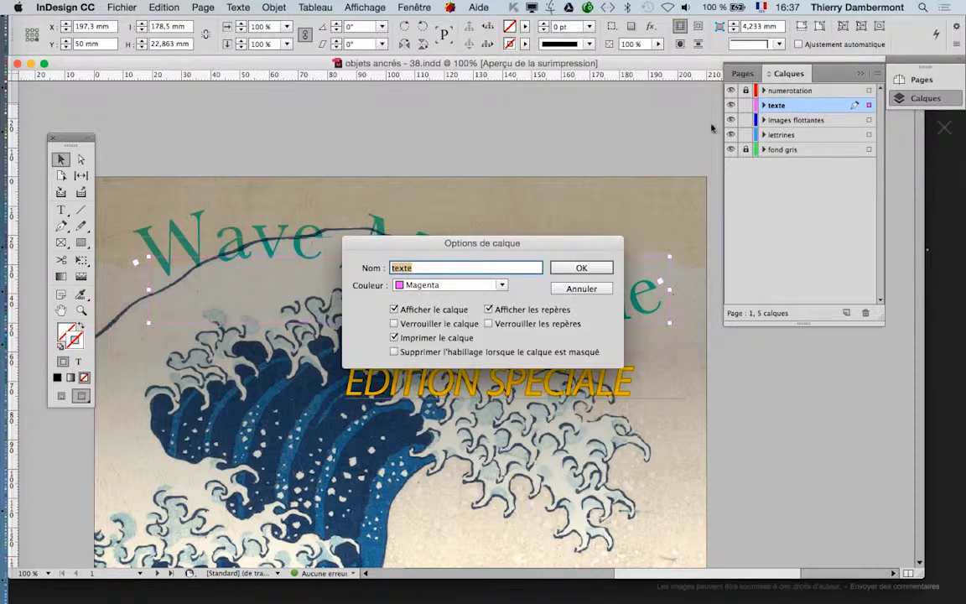
{"action": "left_click", "coordinate": [444, 285]}
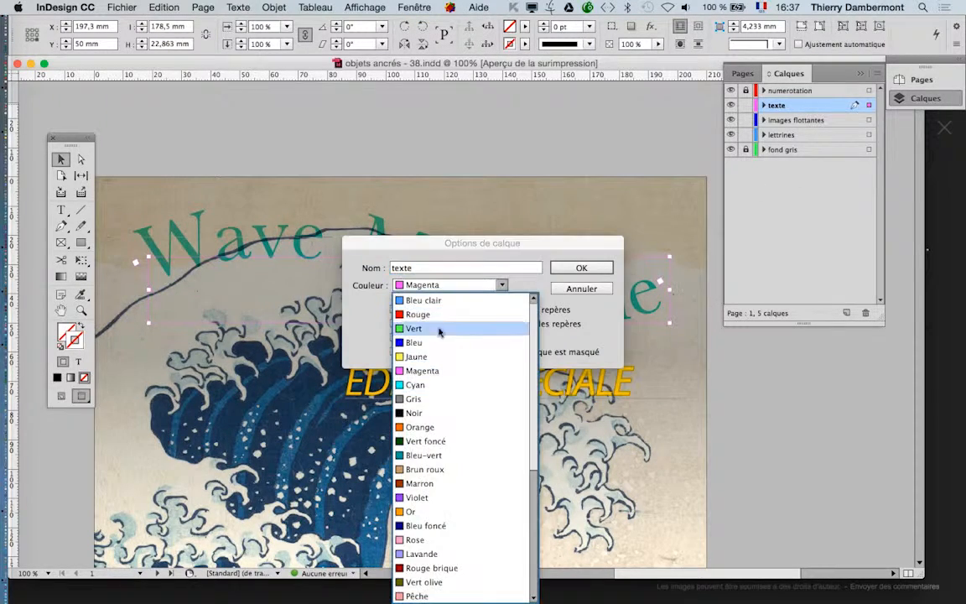
{"action": "left_click", "coordinate": [433, 442]}
{"action": "left_click", "coordinate": [570, 269]}
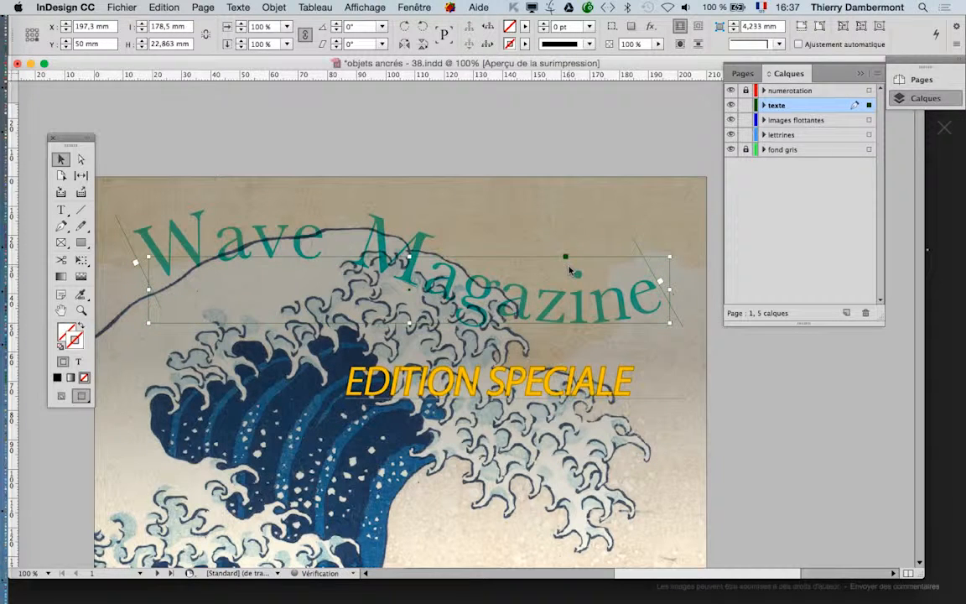
Step: Set the colour of the texte layer to Rouge brique
{"action": "double_click", "coordinate": [807, 106]}
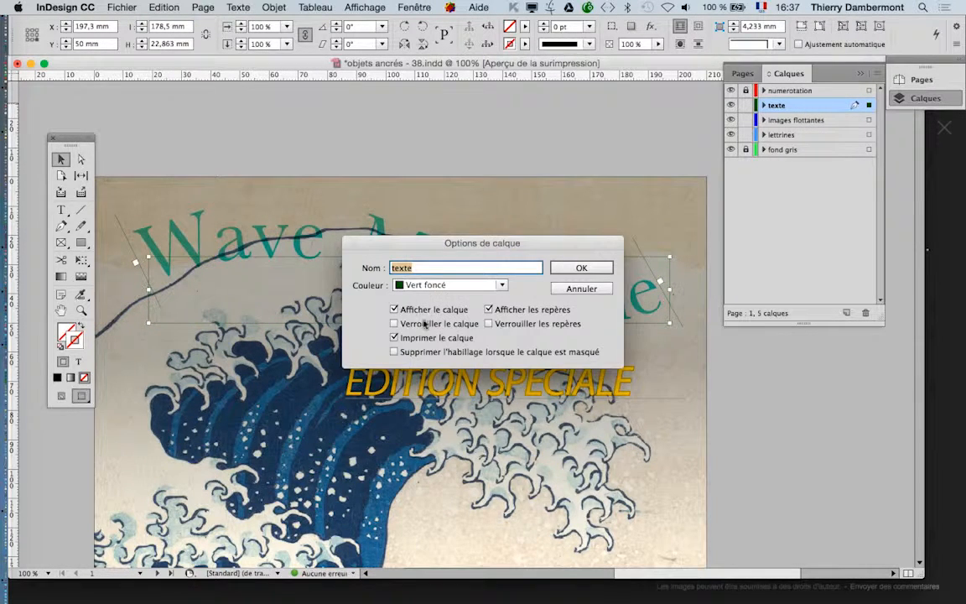
{"action": "left_click", "coordinate": [444, 285]}
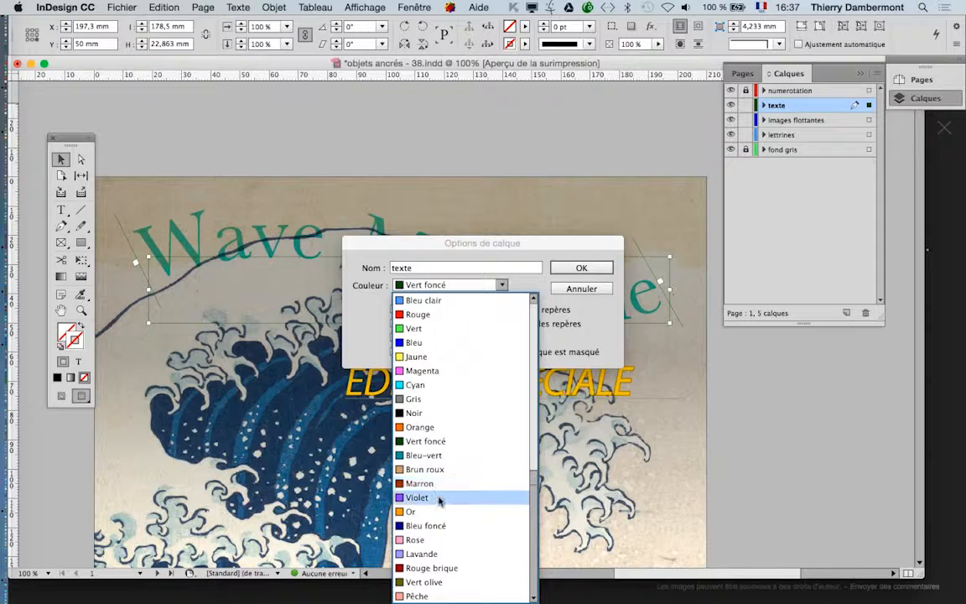
{"action": "scroll", "coordinate": [442, 511], "scroll_direction": "down", "scroll_amount": 2}
{"action": "left_click", "coordinate": [439, 539]}
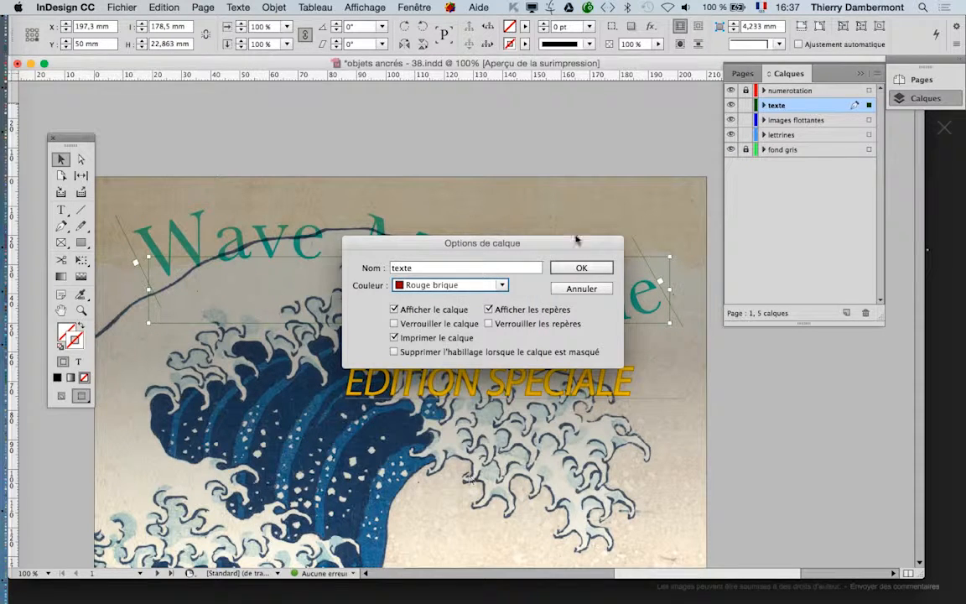
{"action": "left_click", "coordinate": [581, 267]}
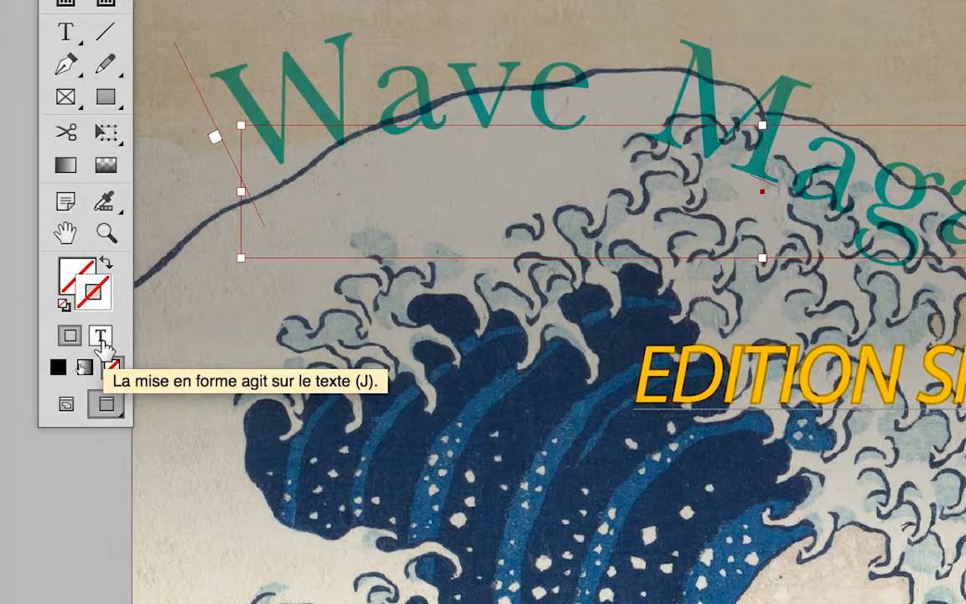
Step: Make formatting affect the Wave Magazine title's text and display the Nuancier swatches beside the cover
{"action": "left_click", "coordinate": [100, 339]}
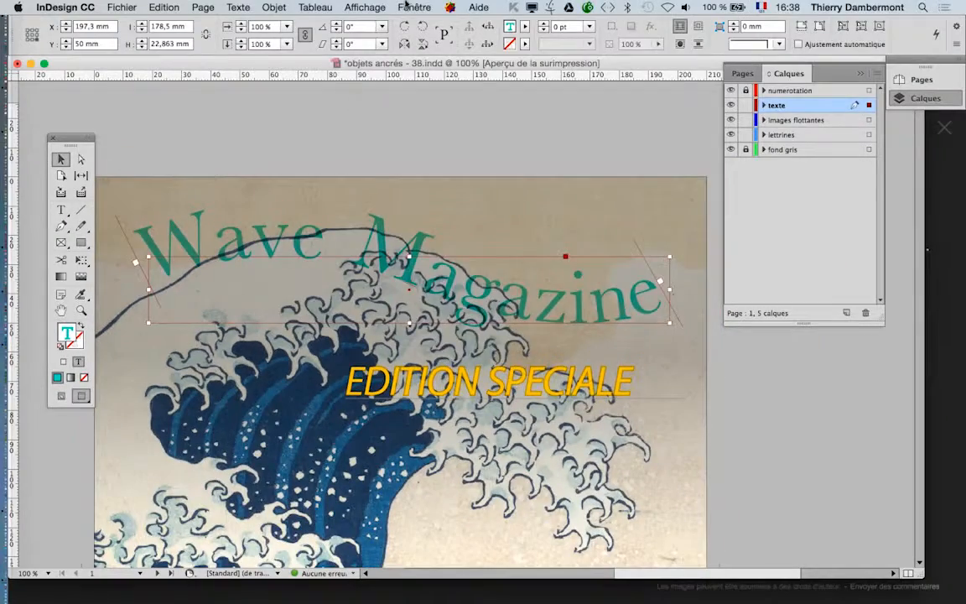
{"action": "left_click", "coordinate": [414, 6]}
{"action": "mouse_move", "coordinate": [453, 134]}
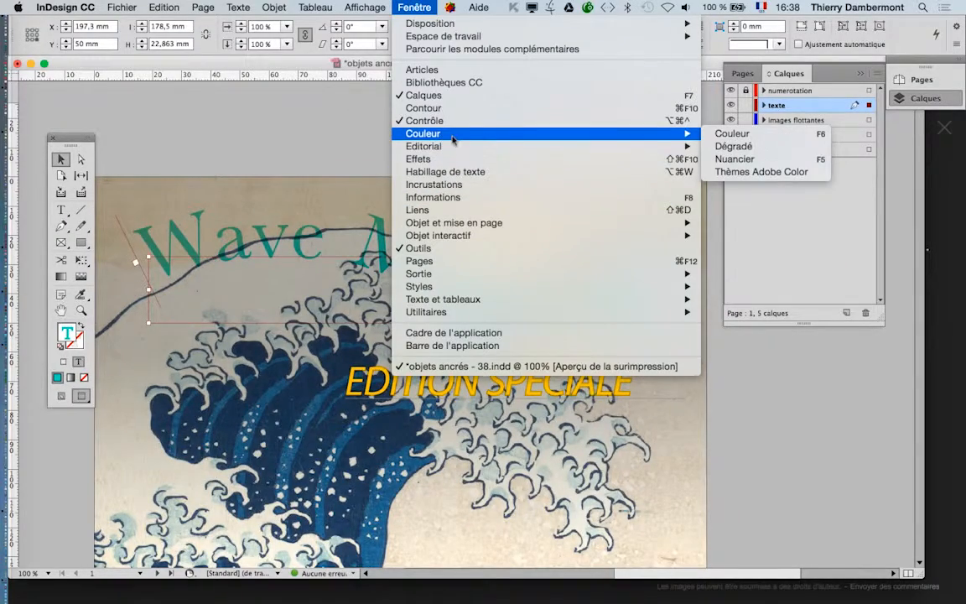
{"action": "left_click", "coordinate": [734, 158]}
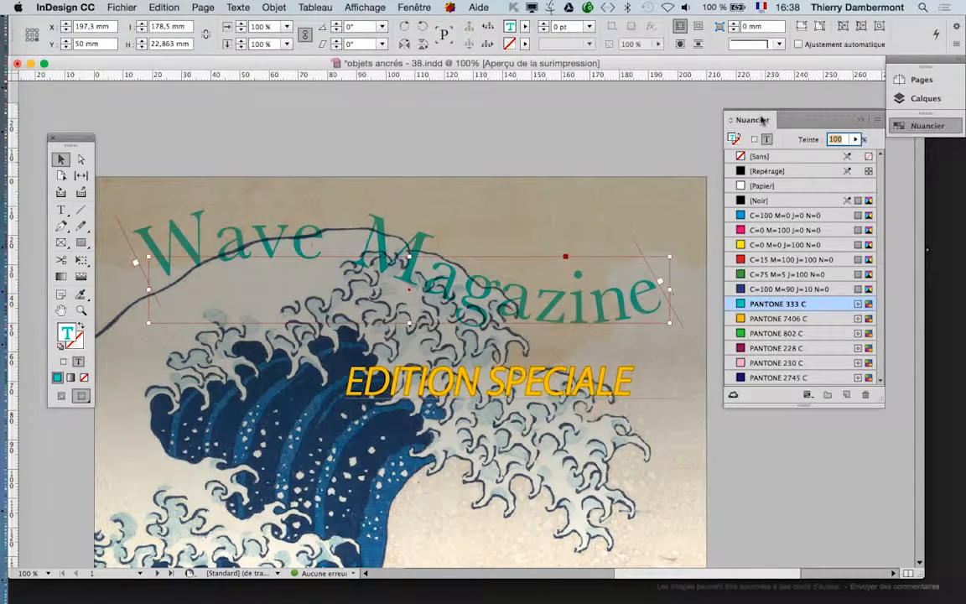
{"action": "left_click_drag", "start_coordinate": [759, 117], "coordinate": [632, 101]}
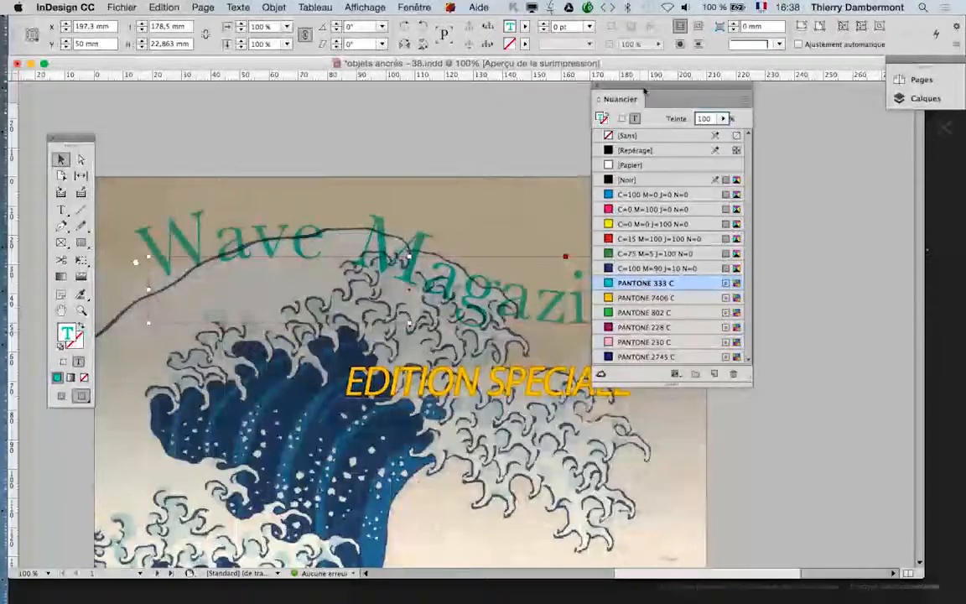
{"action": "left_click_drag", "start_coordinate": [632, 156], "coordinate": [823, 253]}
Step: Display the output Options d'objet and turn Surimpression du fond off for the Wave Magazine title, comparing it with the overprinted fill
{"action": "left_click", "coordinate": [414, 7]}
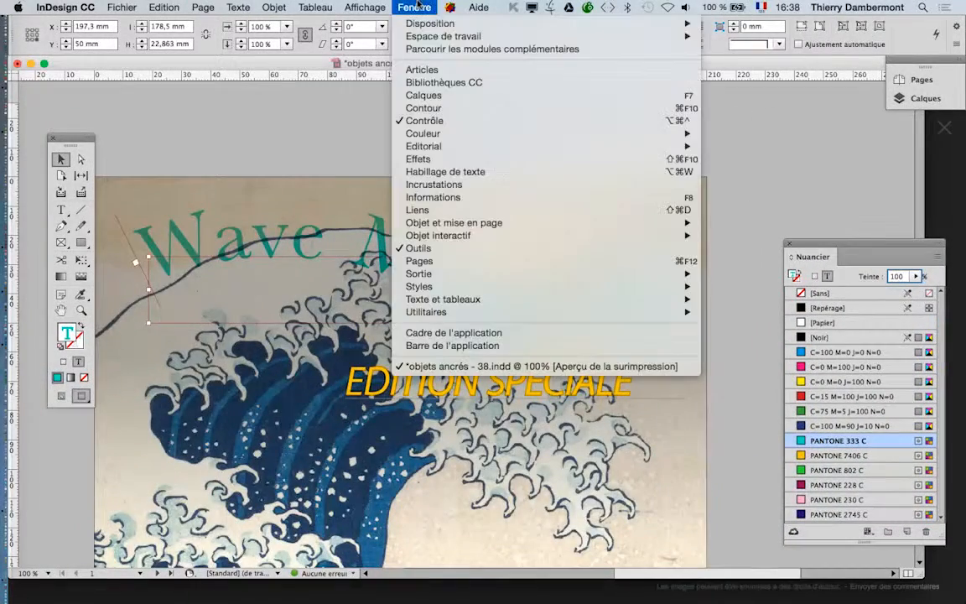
{"action": "mouse_move", "coordinate": [484, 304]}
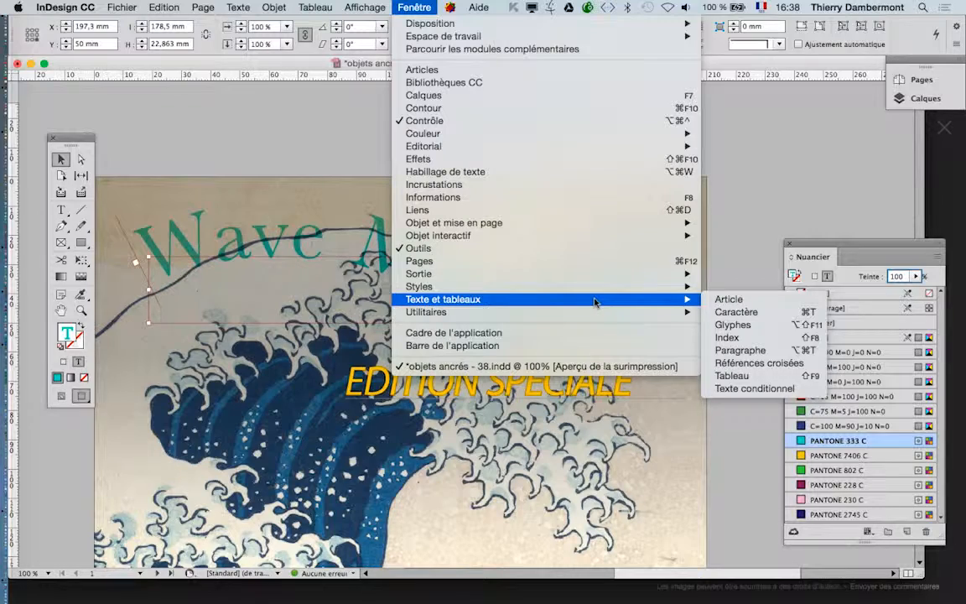
{"action": "mouse_move", "coordinate": [521, 279]}
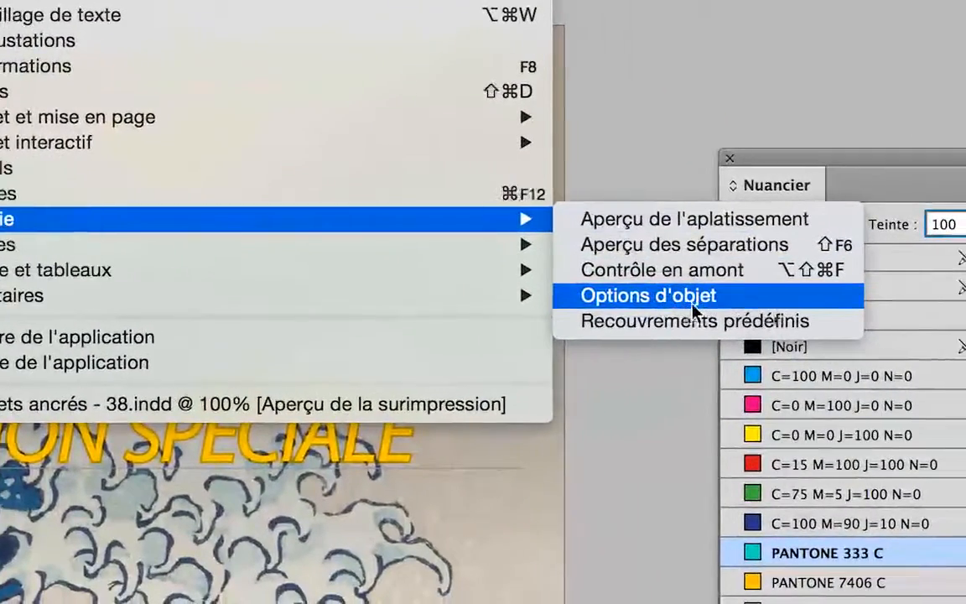
{"action": "left_click", "coordinate": [693, 310]}
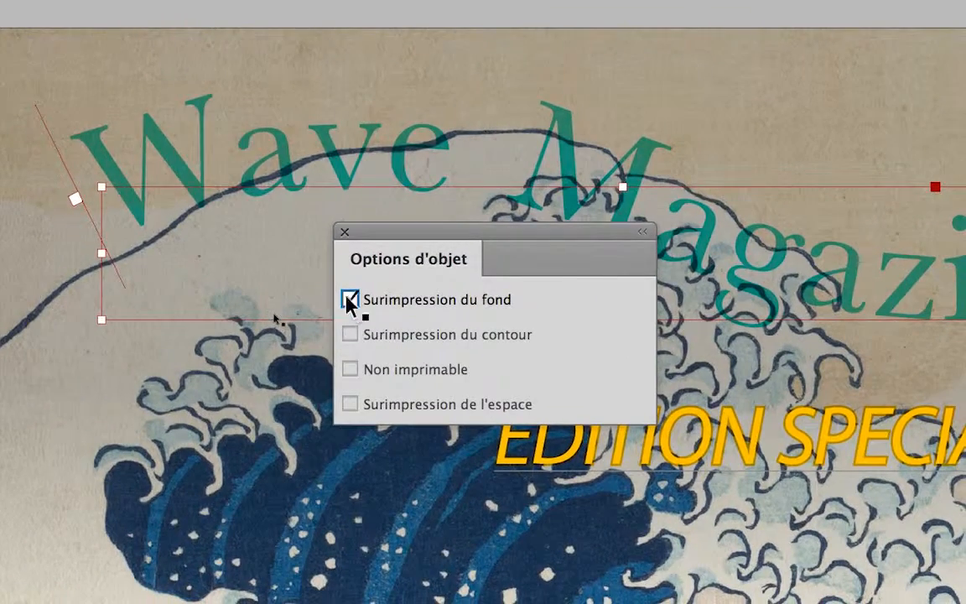
{"action": "left_click", "coordinate": [351, 308]}
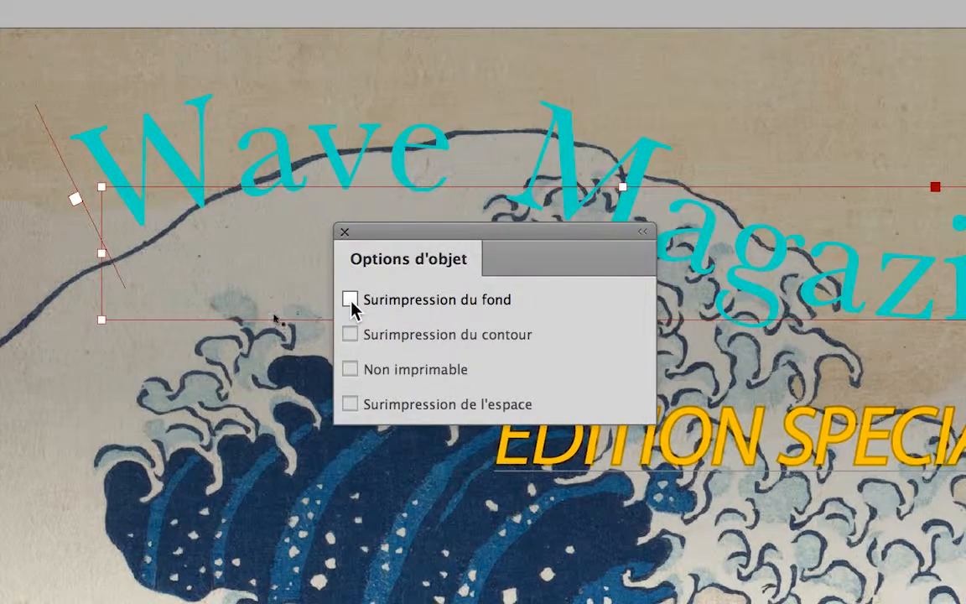
{"action": "left_click", "coordinate": [350, 301]}
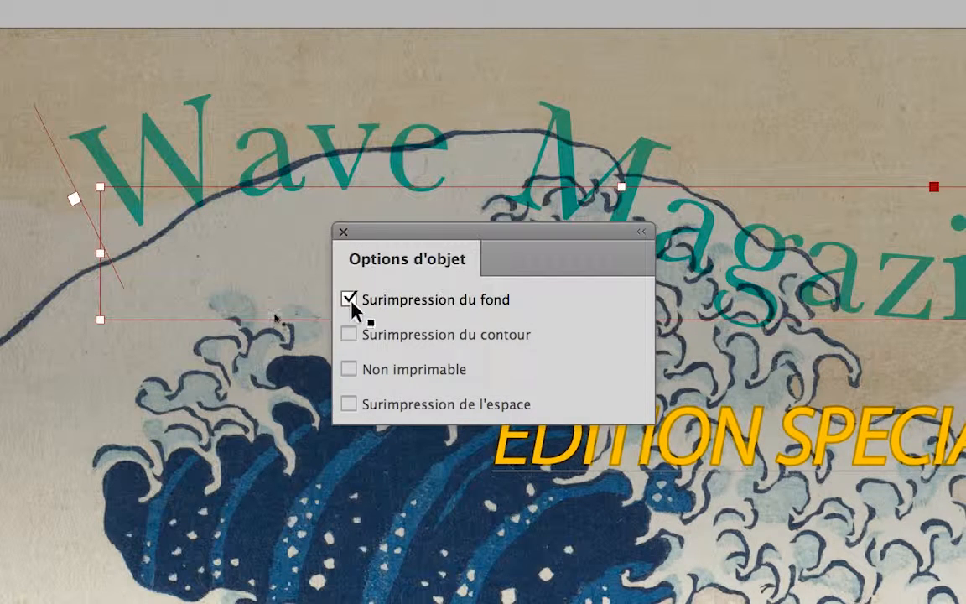
{"action": "left_click", "coordinate": [349, 300]}
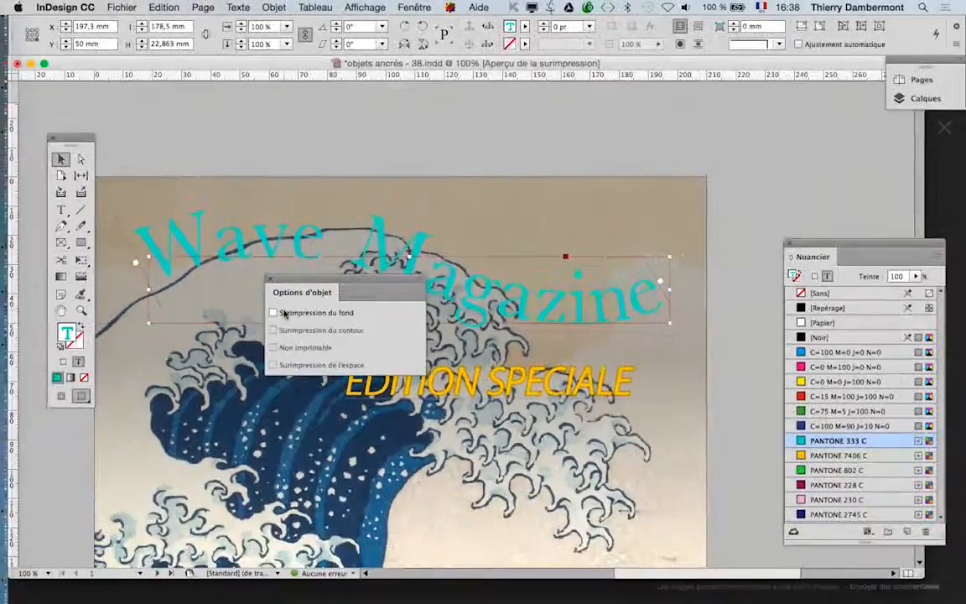
Step: Display Aperçu des séparations in Séparations view and move the object options clear of the title
{"action": "left_click_drag", "start_coordinate": [270, 278], "coordinate": [149, 91]}
{"action": "left_click", "coordinate": [411, 7]}
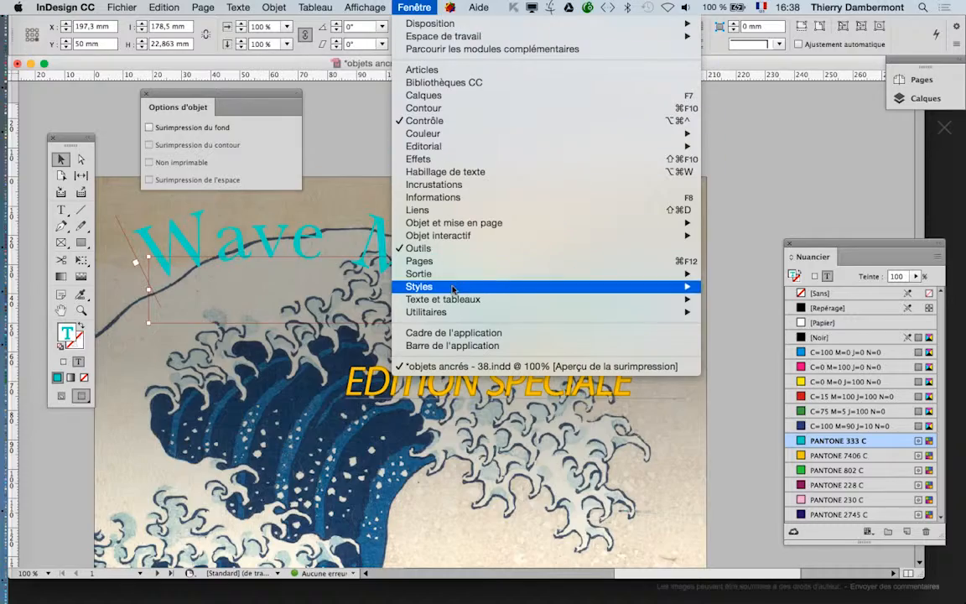
{"action": "mouse_move", "coordinate": [621, 274]}
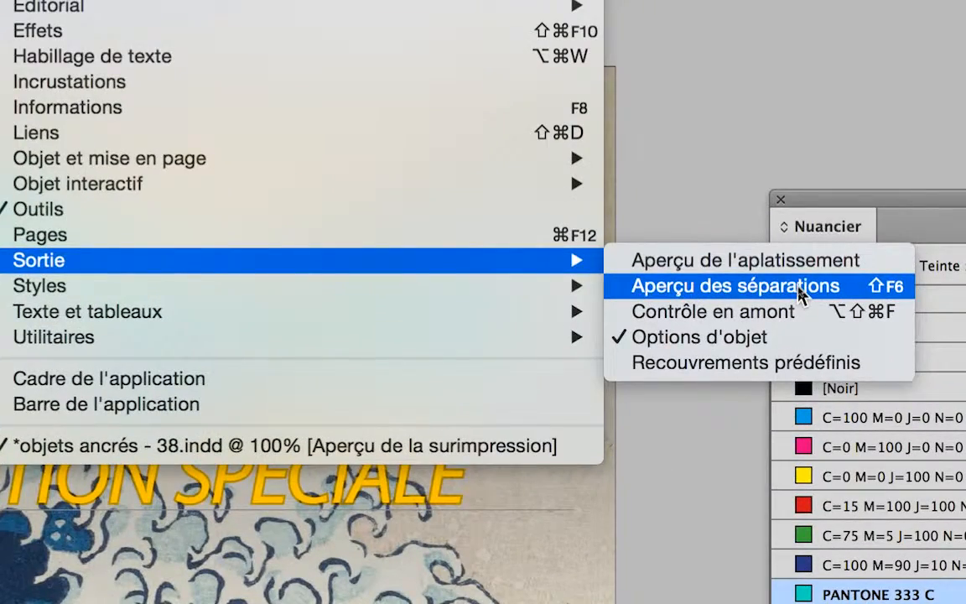
{"action": "left_click", "coordinate": [799, 290]}
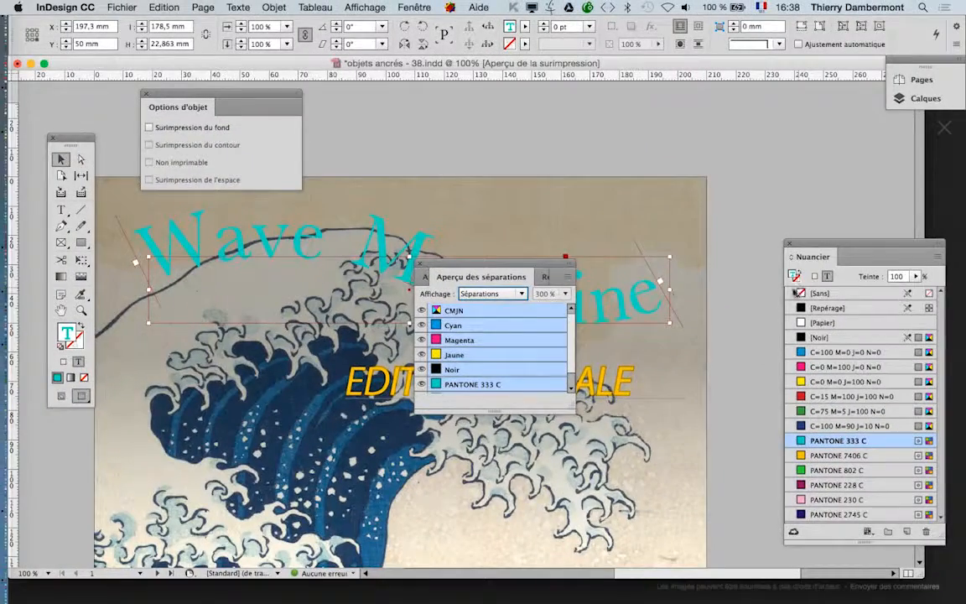
{"action": "left_click_drag", "start_coordinate": [445, 267], "coordinate": [587, 112]}
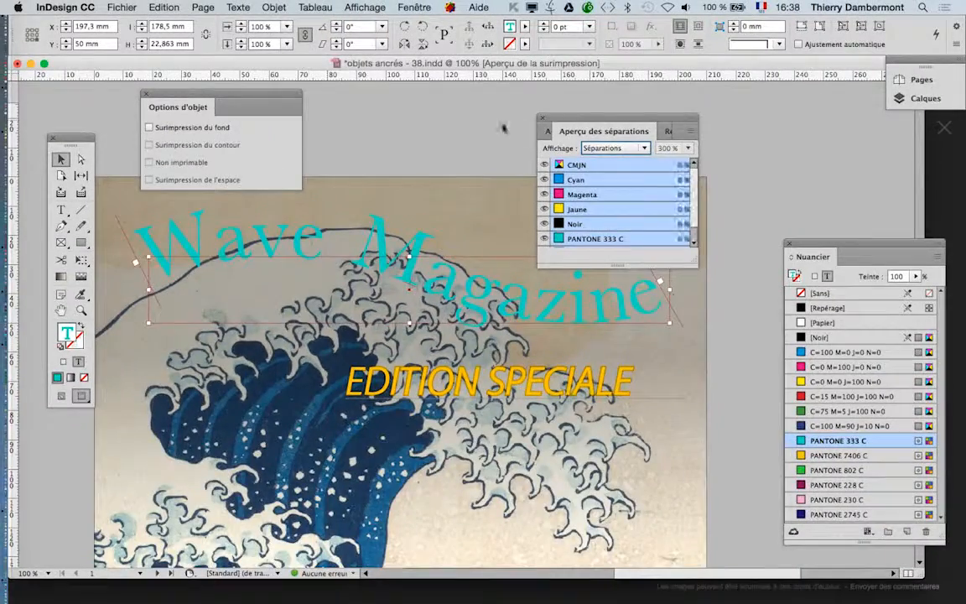
{"action": "left_click_drag", "start_coordinate": [592, 120], "coordinate": [509, 203]}
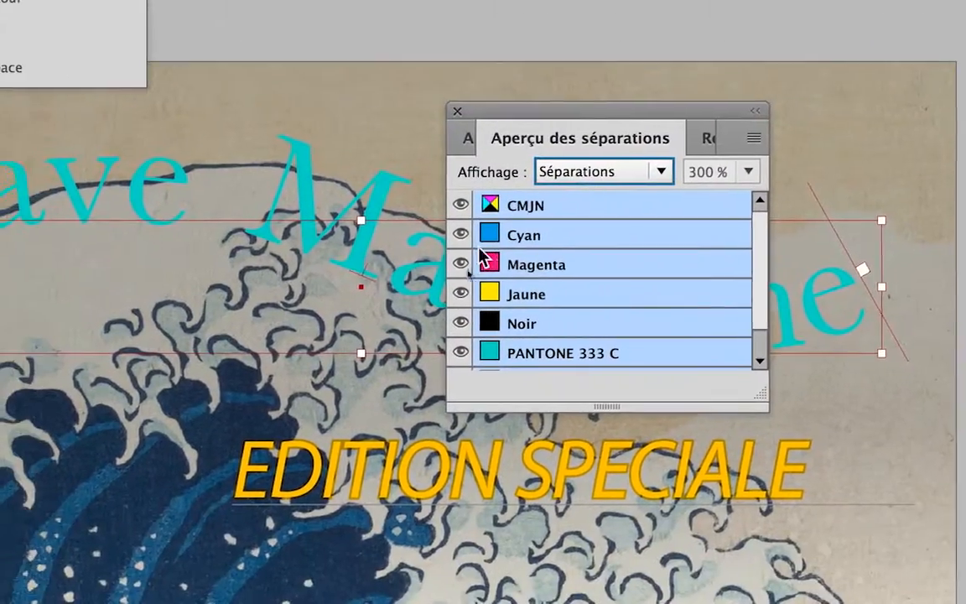
Step: Hide the Magenta, Jaune, Noir and PANTONE 333 C plates to view the cover's Cyan plate alone
{"action": "left_click", "coordinate": [412, 356]}
{"action": "left_click", "coordinate": [412, 385]}
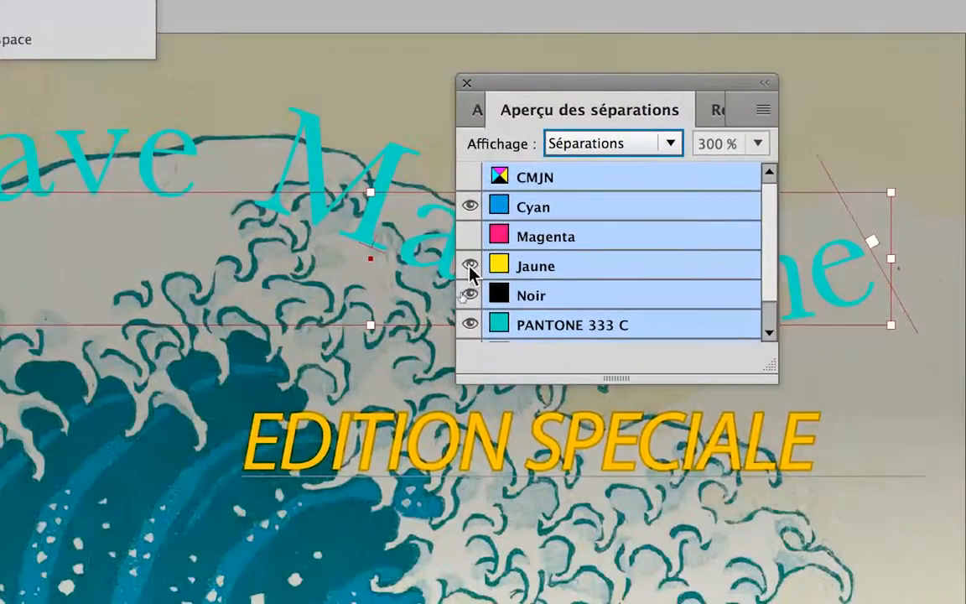
{"action": "left_click", "coordinate": [471, 280]}
{"action": "left_click", "coordinate": [470, 308]}
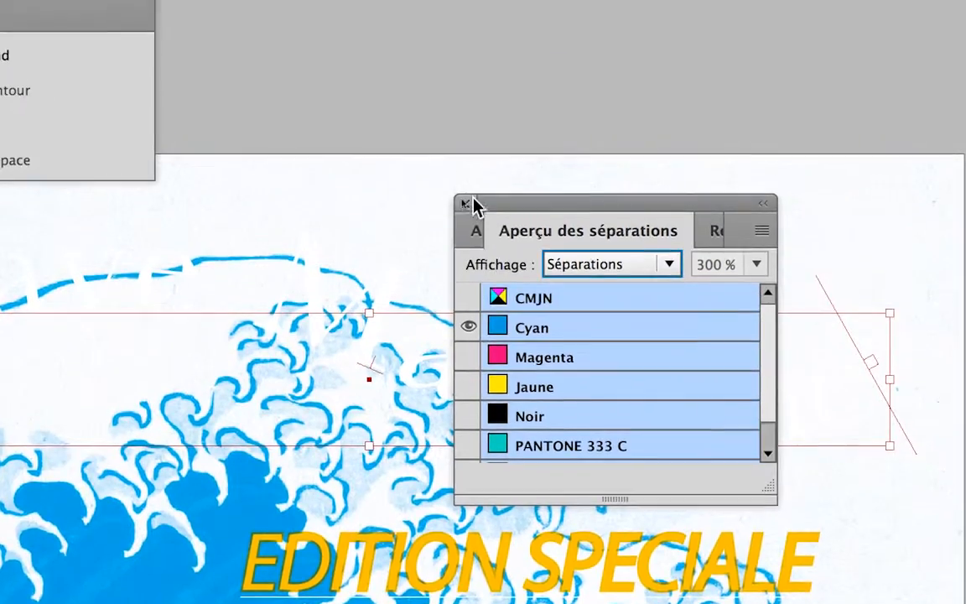
{"action": "left_click_drag", "start_coordinate": [503, 118], "coordinate": [650, 137]}
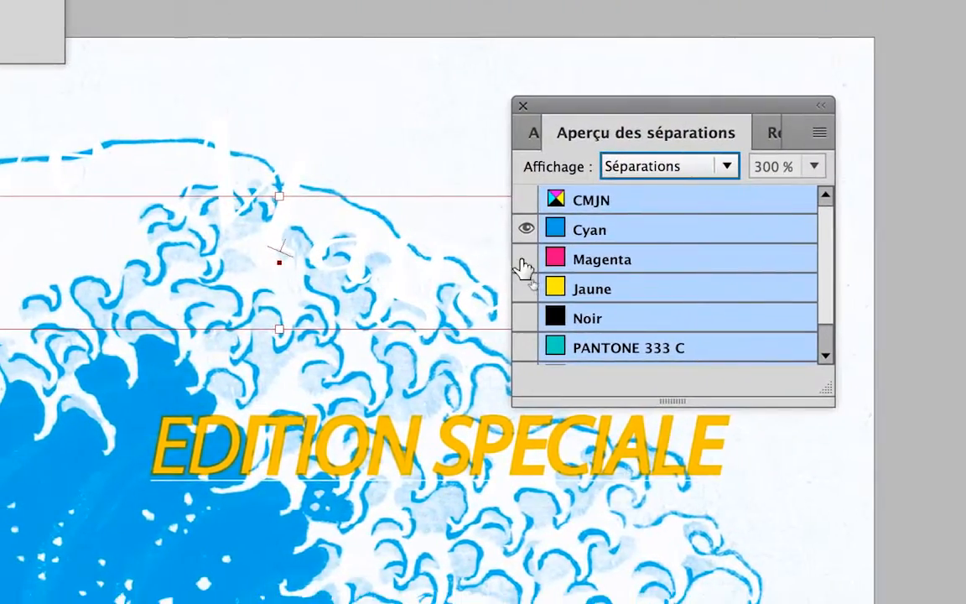
Step: Examine the title on the combined Cyan and Magenta plates and on the Jaune plate alone
{"action": "left_click", "coordinate": [738, 275]}
{"action": "left_click", "coordinate": [523, 248]}
{"action": "left_click", "coordinate": [523, 248]}
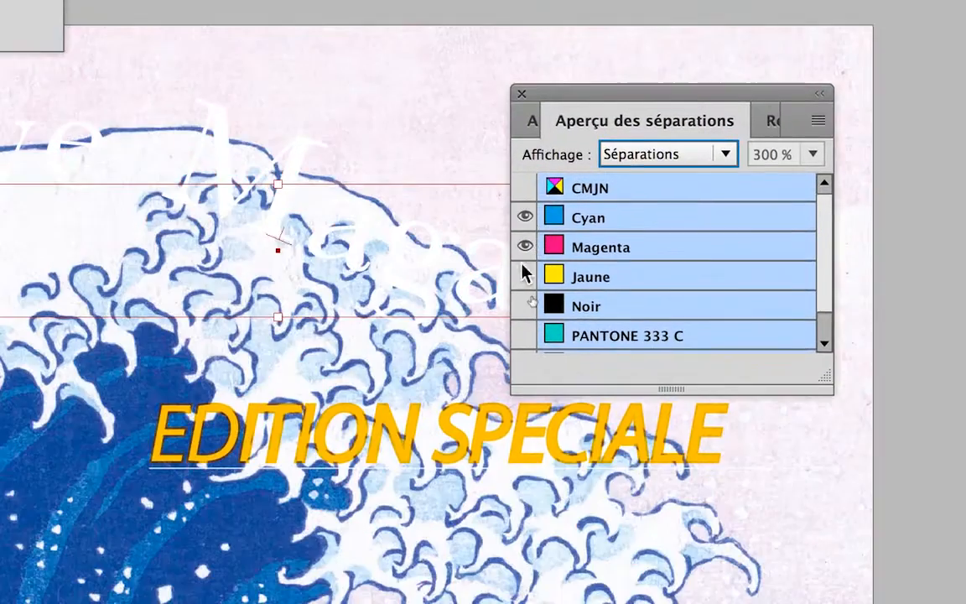
{"action": "left_click", "coordinate": [523, 303]}
{"action": "left_click", "coordinate": [523, 261]}
{"action": "left_click", "coordinate": [523, 230]}
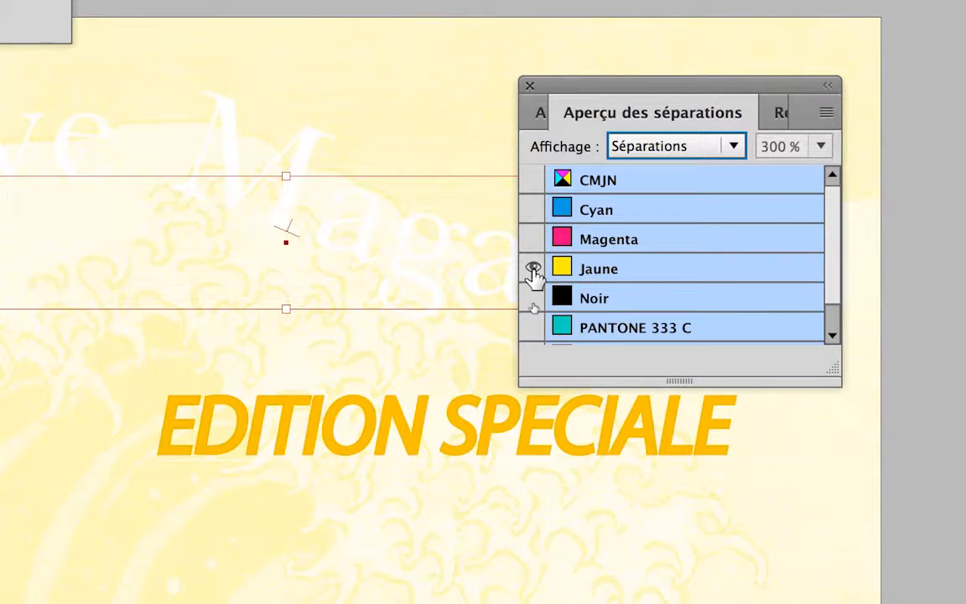
Step: Toggle the Jaune plate and examine the title on the Noir plate alone
{"action": "left_click", "coordinate": [534, 270]}
{"action": "left_click", "coordinate": [533, 270]}
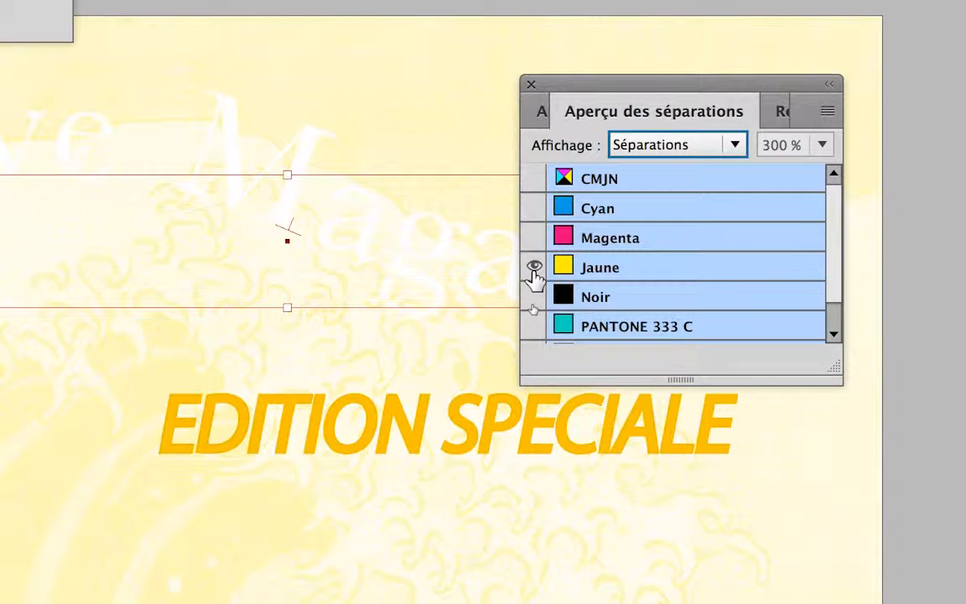
{"action": "left_click", "coordinate": [534, 270]}
{"action": "left_click", "coordinate": [535, 296]}
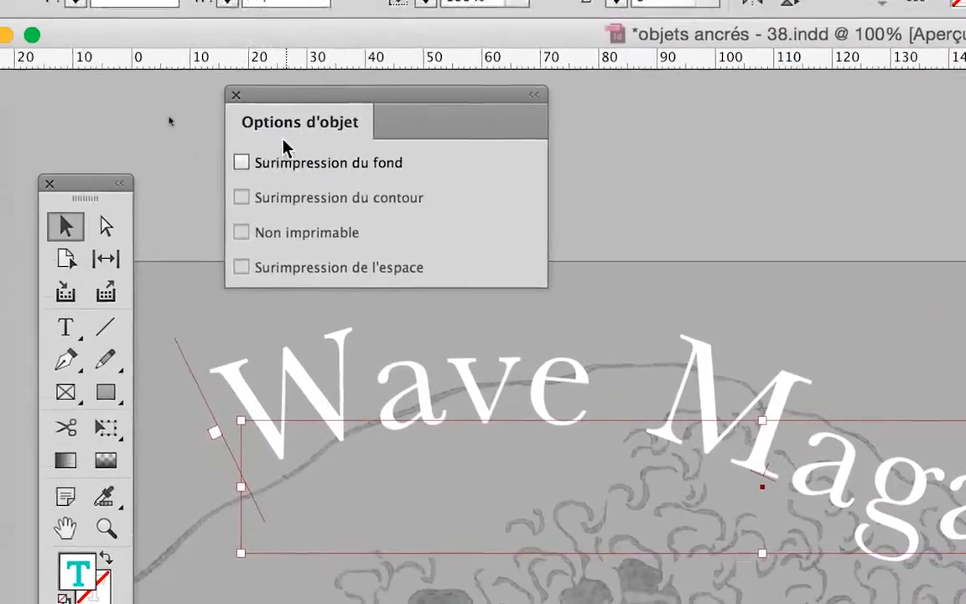
Step: Turn on Surimpression du fond for the Wave Magazine title and check the cover while hiding the CMJN plates one by one
{"action": "left_click", "coordinate": [280, 162]}
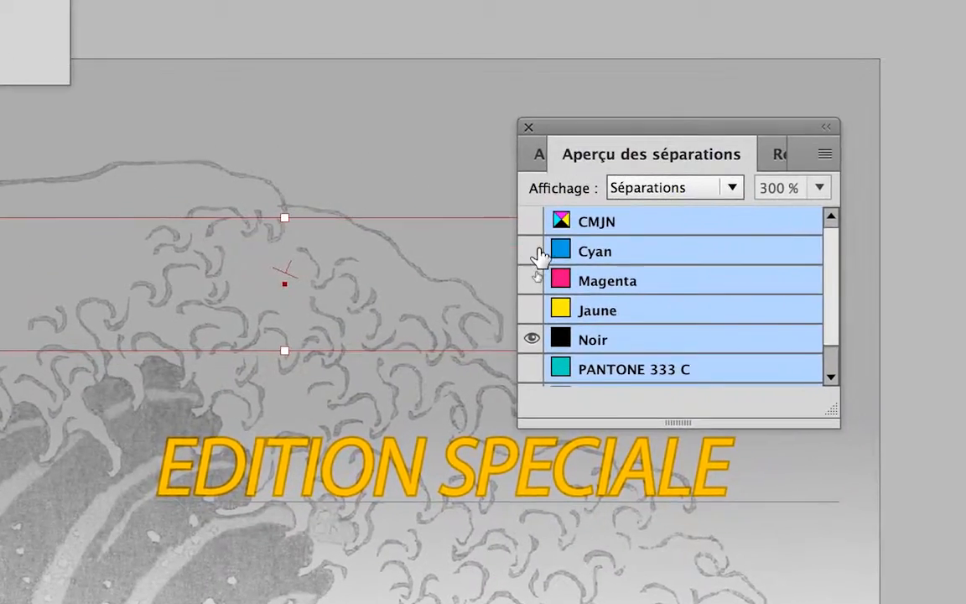
{"action": "left_click_drag", "start_coordinate": [539, 252], "coordinate": [532, 338]}
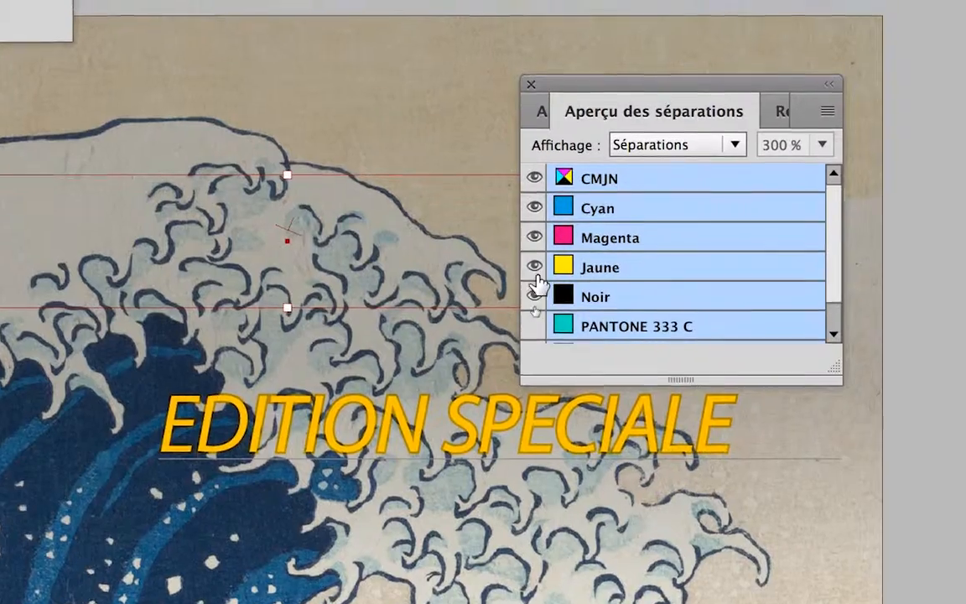
{"action": "left_click", "coordinate": [536, 288]}
{"action": "left_click", "coordinate": [536, 258]}
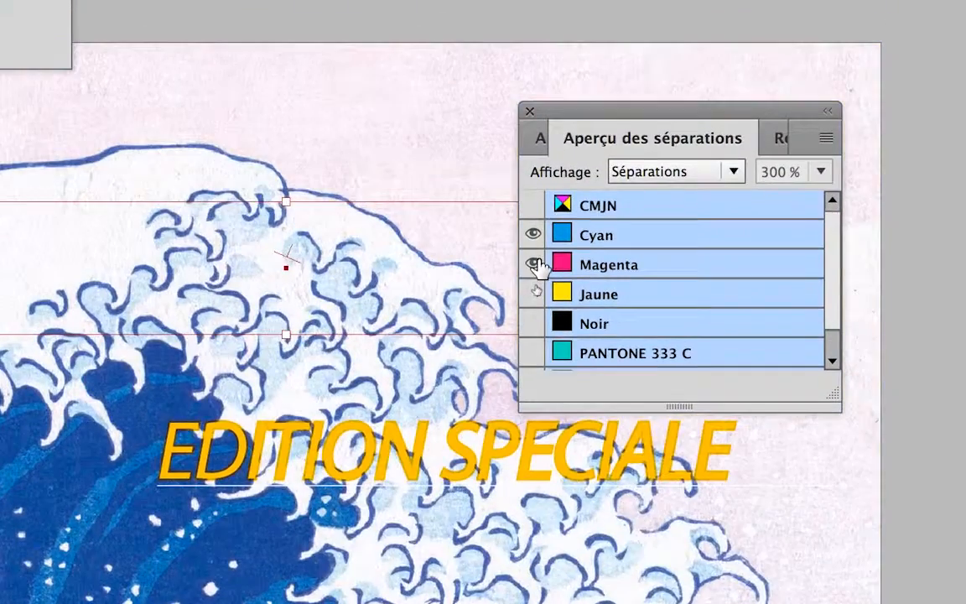
{"action": "left_click", "coordinate": [535, 264]}
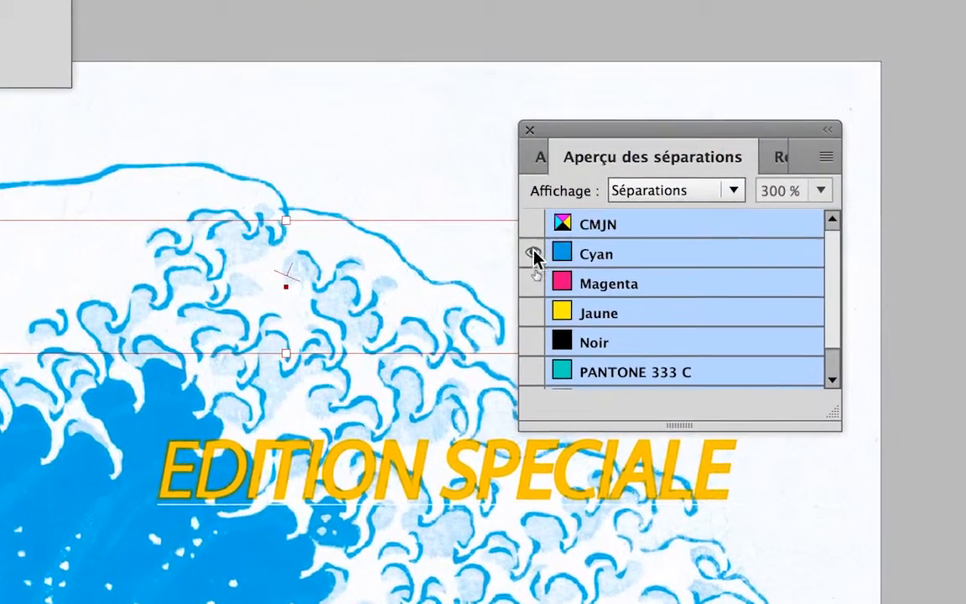
{"action": "left_click", "coordinate": [535, 236]}
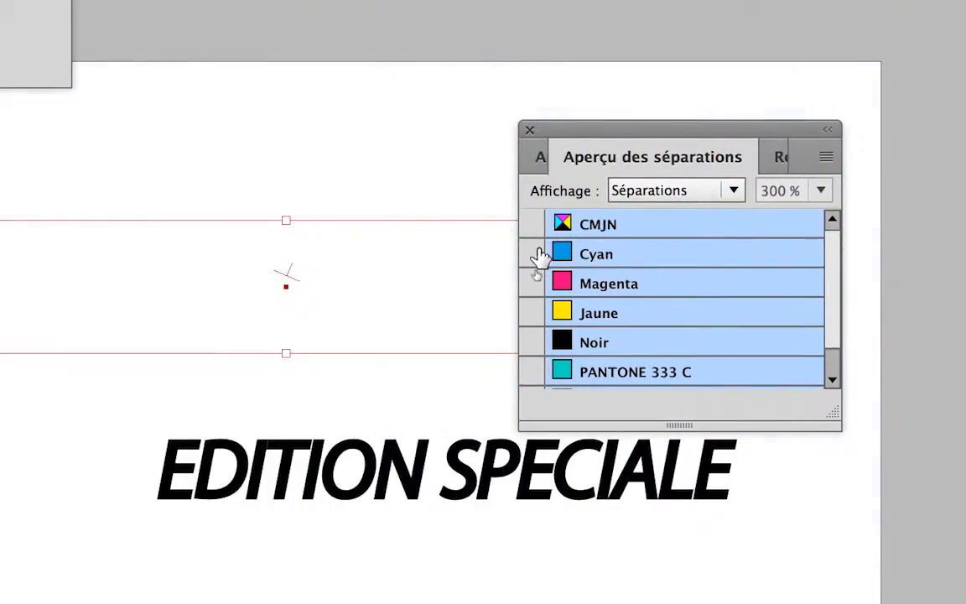
Step: Display the Cyan, Magenta, Jaune and Noir plates again one by one, leaving PANTONE 333 C hidden
{"action": "left_click", "coordinate": [536, 254]}
{"action": "left_click", "coordinate": [537, 284]}
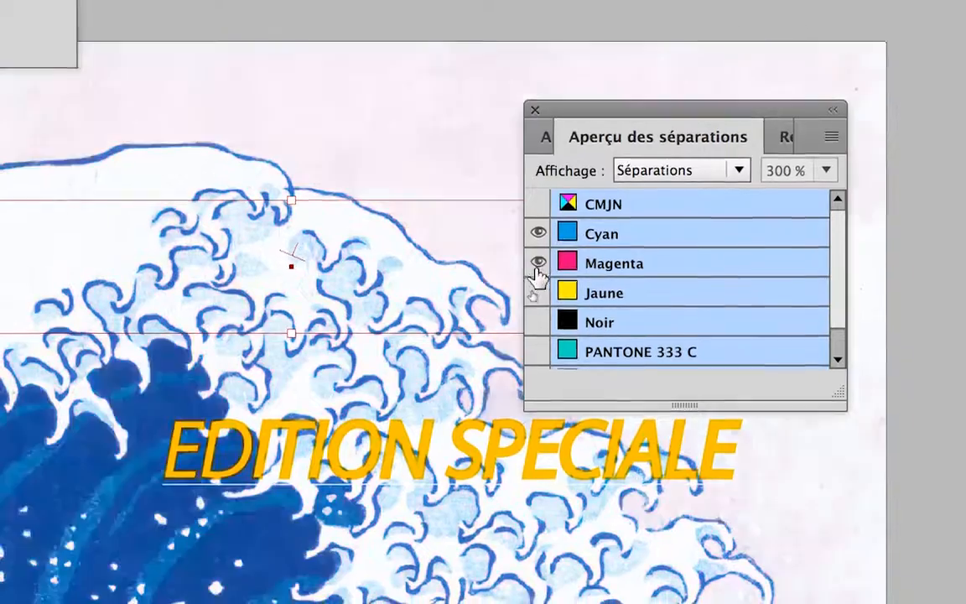
{"action": "left_click", "coordinate": [537, 292]}
{"action": "left_click", "coordinate": [538, 322]}
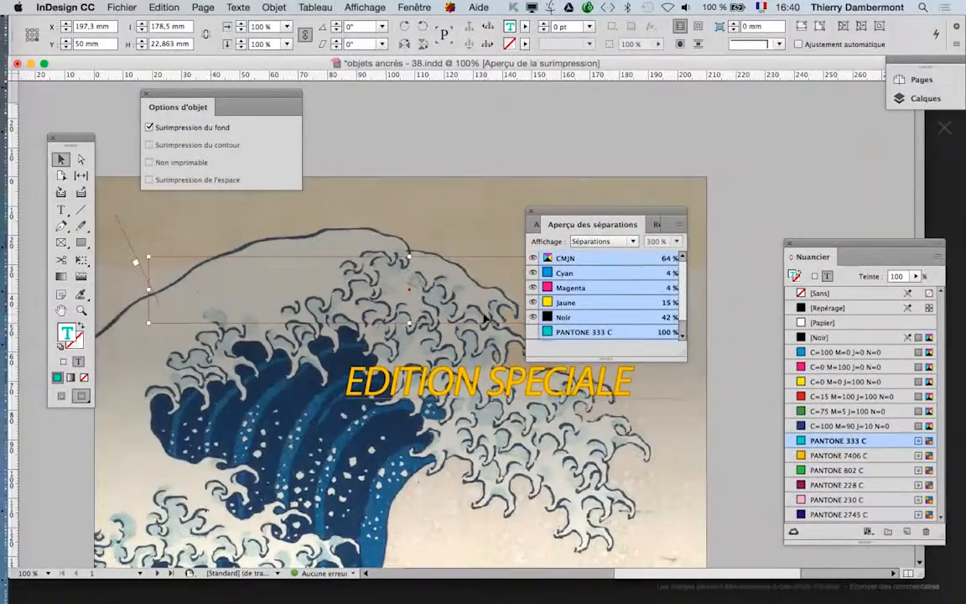
Step: Select the EDITION SPECIALE frame with formatting affecting its text, and arrange the separations, object options and swatches around it
{"action": "left_click_drag", "start_coordinate": [545, 212], "coordinate": [635, 227]}
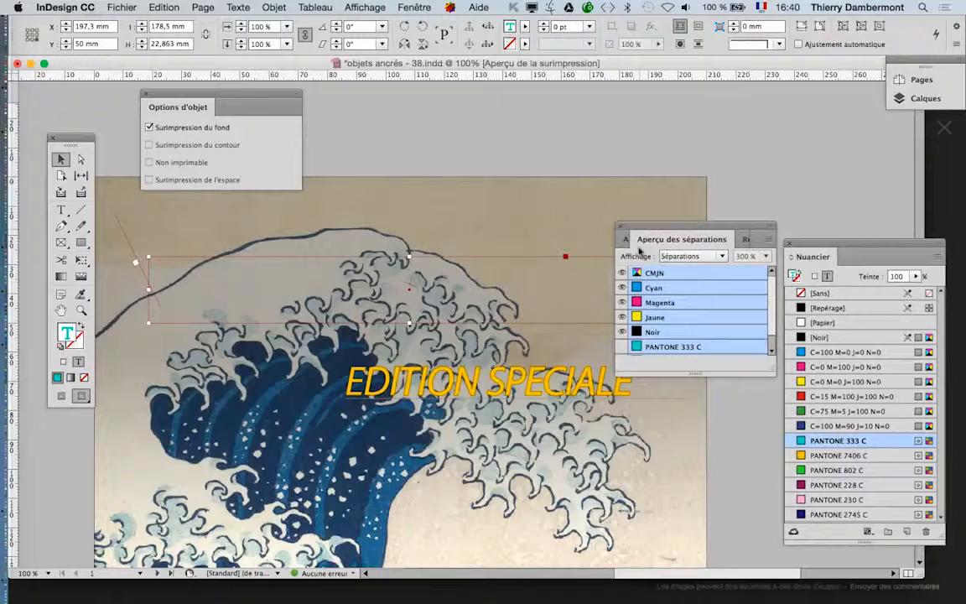
{"action": "scroll", "coordinate": [505, 398], "scroll_direction": "up", "scroll_amount": 2}
{"action": "scroll", "coordinate": [501, 396], "scroll_direction": "down", "scroll_amount": 1}
{"action": "left_click", "coordinate": [489, 397]}
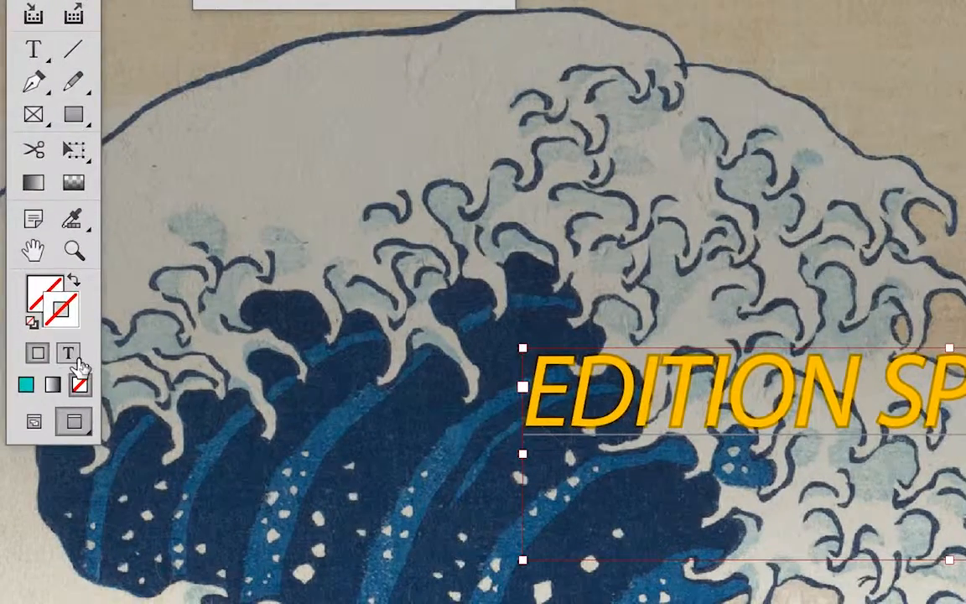
{"action": "left_click", "coordinate": [74, 358]}
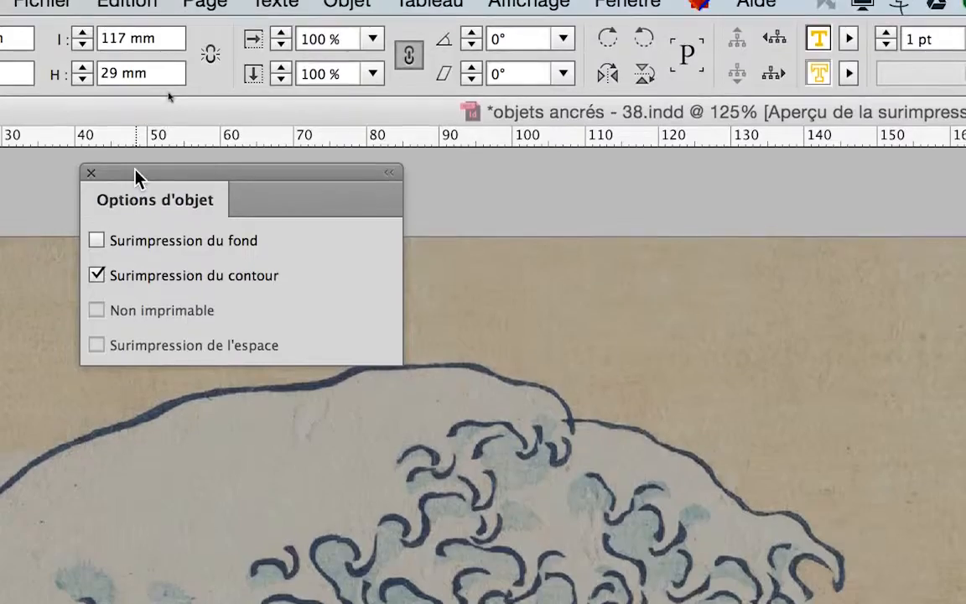
{"action": "left_click_drag", "start_coordinate": [136, 176], "coordinate": [120, 272]}
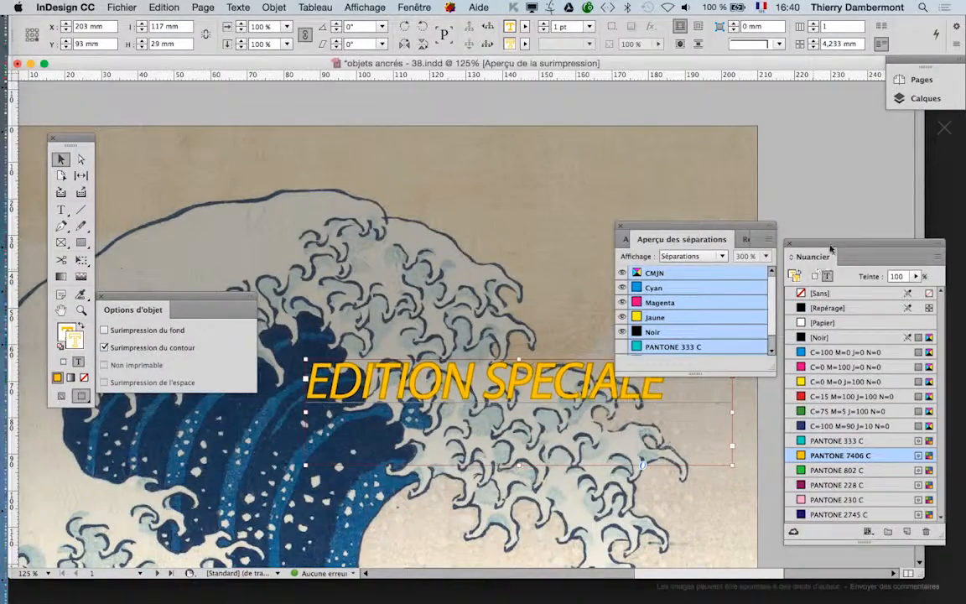
{"action": "left_click_drag", "start_coordinate": [830, 249], "coordinate": [162, 118]}
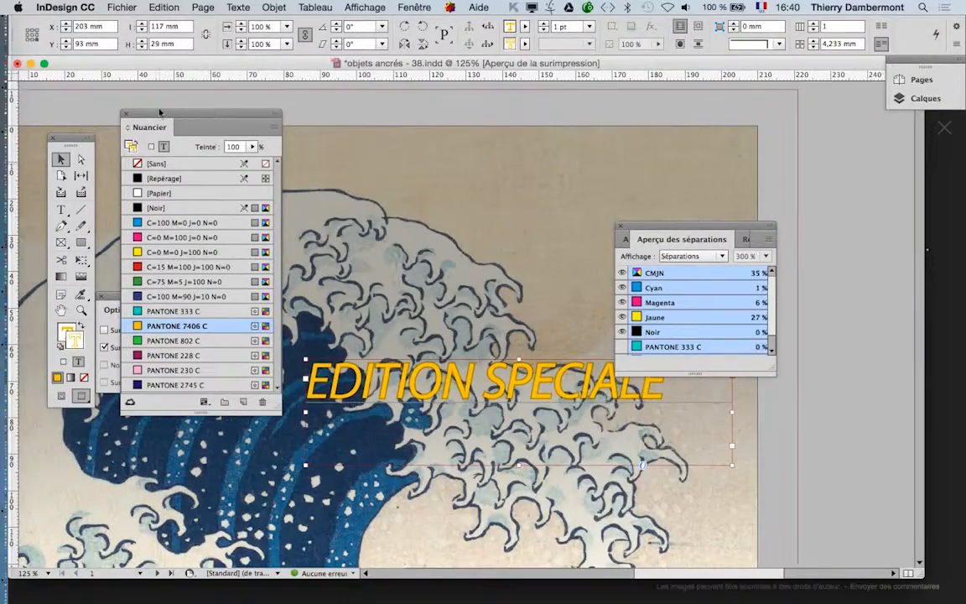
Step: Move the swatches and object options clear of the EDITION SPECIALE text, and deselect its frame
{"action": "left_click_drag", "start_coordinate": [160, 111], "coordinate": [784, 144]}
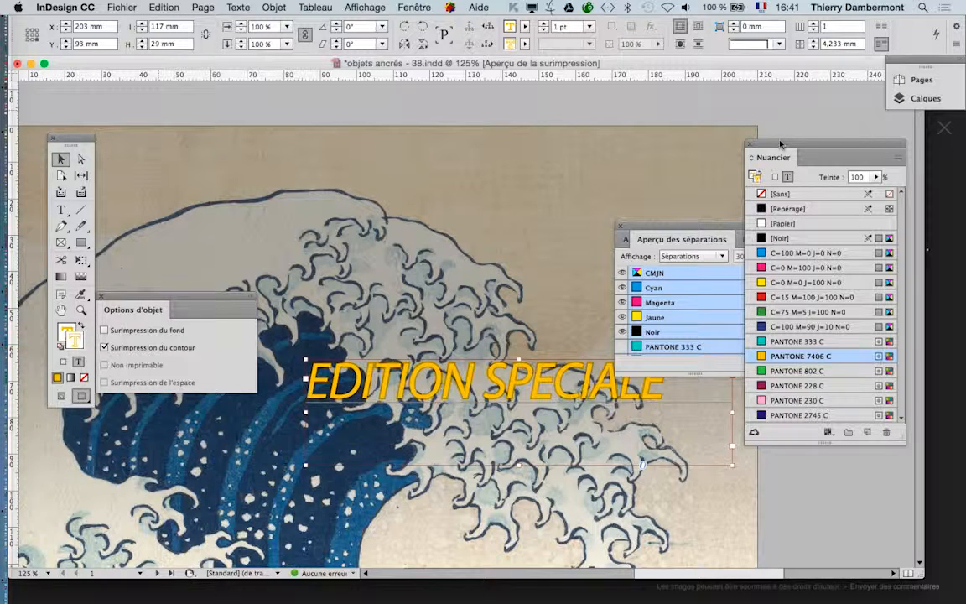
{"action": "left_click_drag", "start_coordinate": [225, 299], "coordinate": [567, 109]}
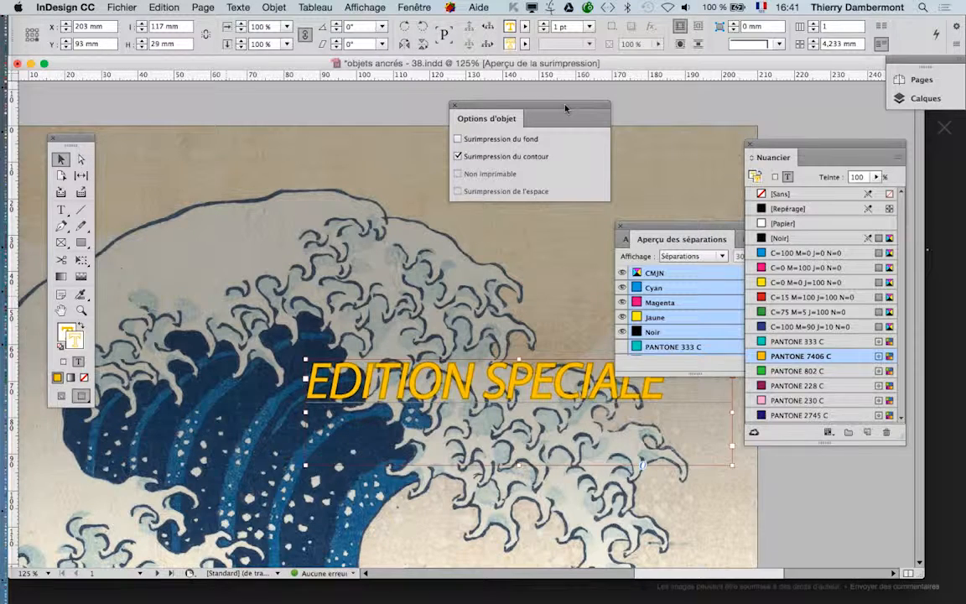
{"action": "left_click_drag", "start_coordinate": [565, 107], "coordinate": [748, 107]}
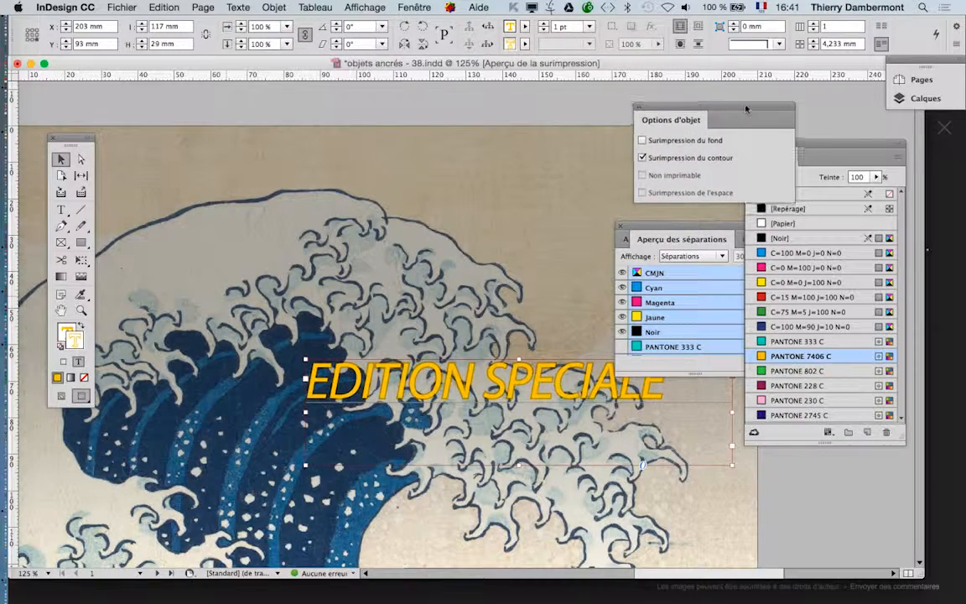
{"action": "scroll", "coordinate": [490, 216], "scroll_direction": "down", "scroll_amount": 1}
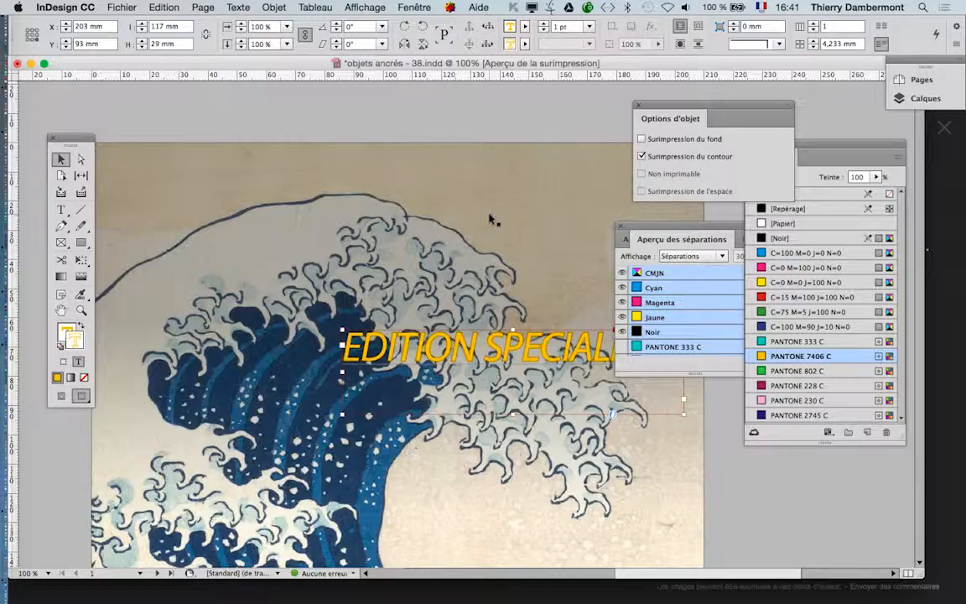
{"action": "scroll", "coordinate": [491, 216], "scroll_direction": "down", "scroll_amount": 3}
{"action": "left_click", "coordinate": [578, 390]}
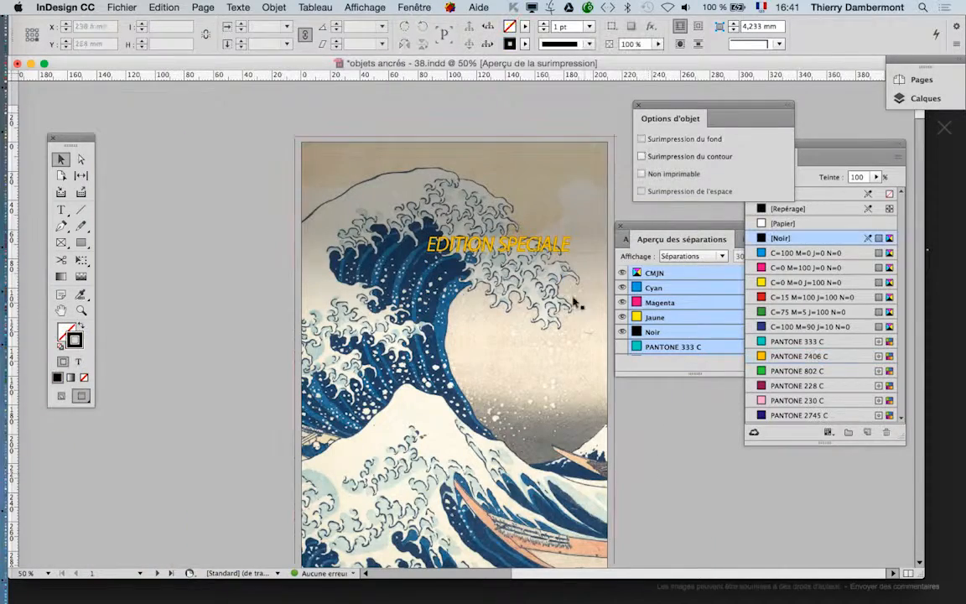
{"action": "scroll", "coordinate": [523, 256], "scroll_direction": "up", "scroll_amount": 4}
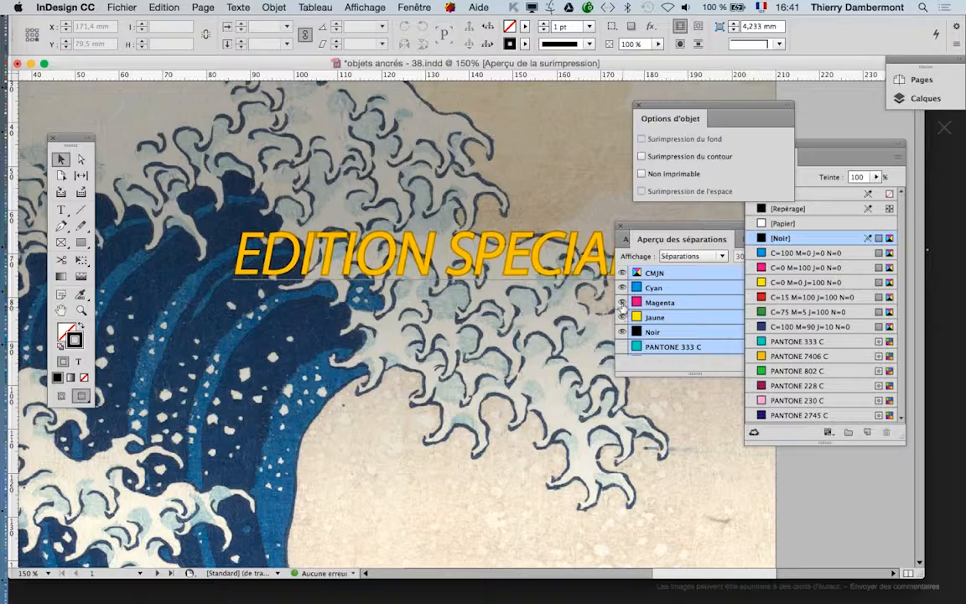
Step: Hide the Magenta, Jaune, Noir and Cyan plates to examine EDITION SPECIALE on its spot colour plate alone
{"action": "left_click", "coordinate": [623, 302]}
{"action": "left_click", "coordinate": [622, 318]}
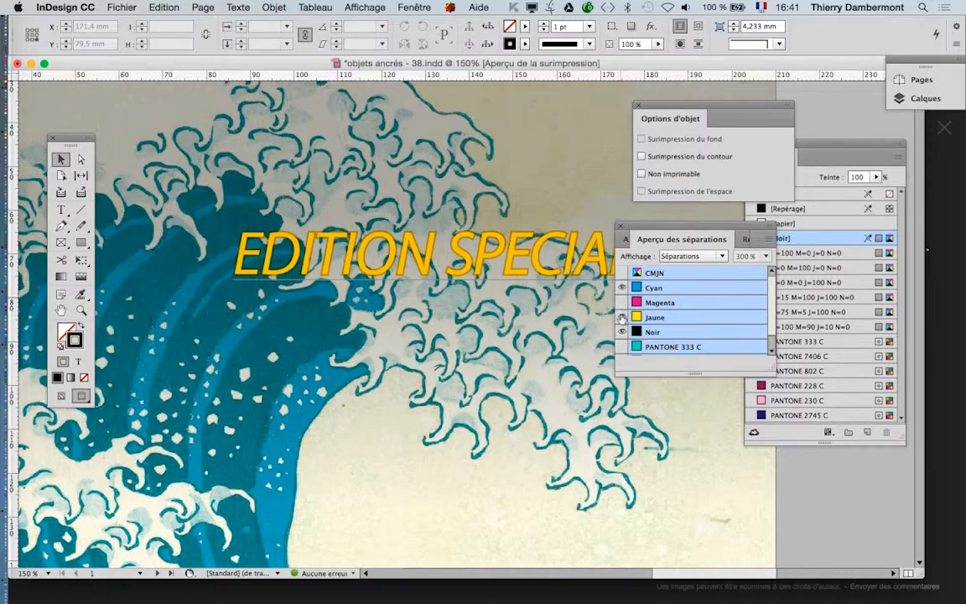
{"action": "left_click", "coordinate": [622, 332]}
{"action": "left_click", "coordinate": [622, 288]}
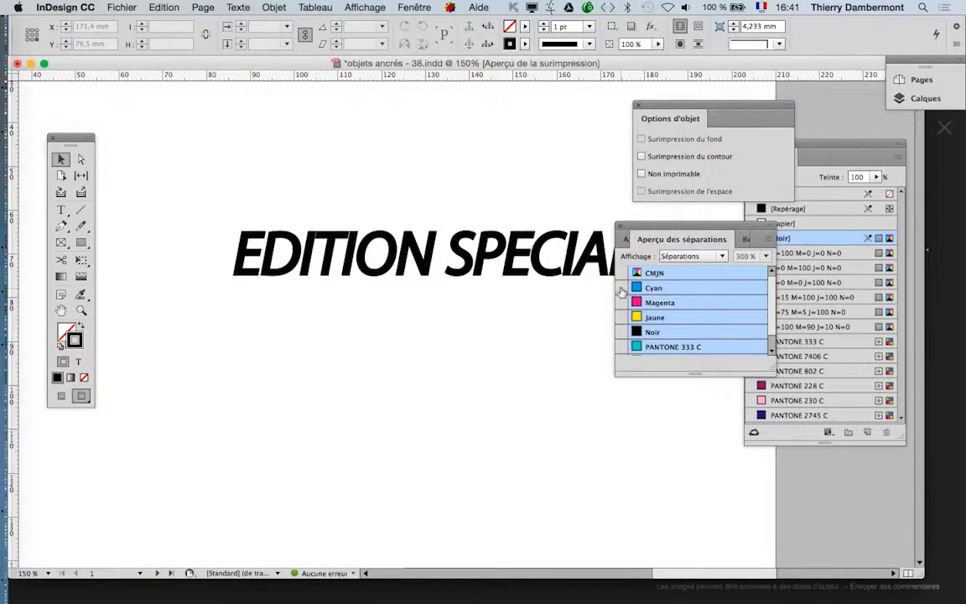
Step: Display the Cyan plate, enlarge the separations list to reach PANTONE 7406 C, and hide that plate to examine the text's knockout
{"action": "left_click", "coordinate": [622, 287]}
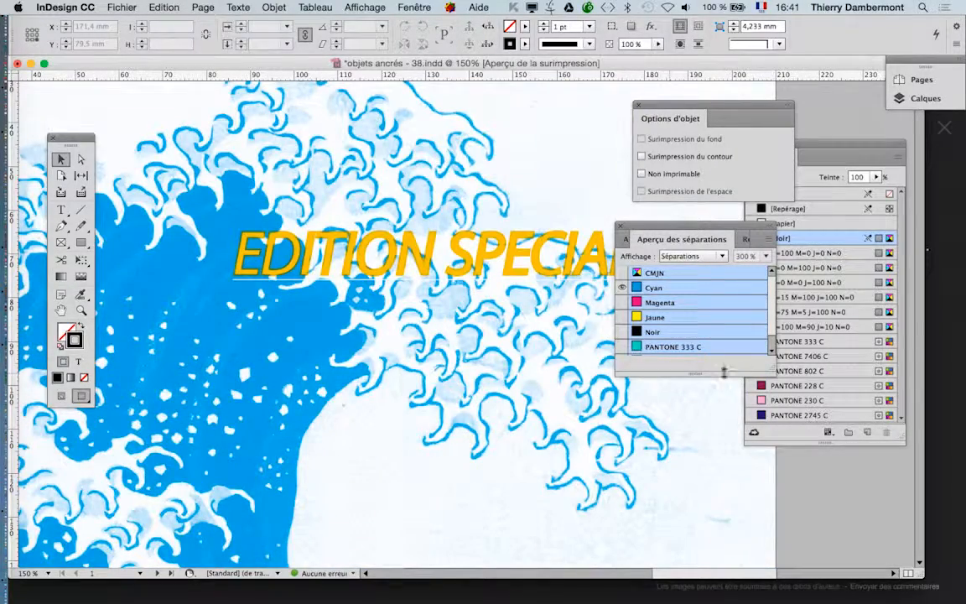
{"action": "left_click_drag", "start_coordinate": [715, 395], "coordinate": [712, 427]}
{"action": "left_click", "coordinate": [623, 362]}
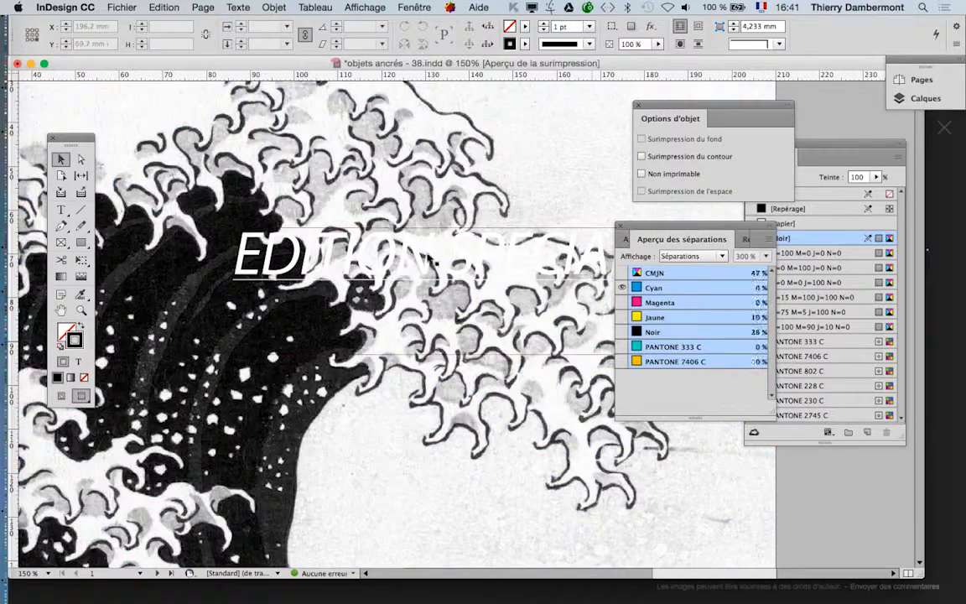
{"action": "scroll", "coordinate": [429, 259], "scroll_direction": "up", "scroll_amount": 2}
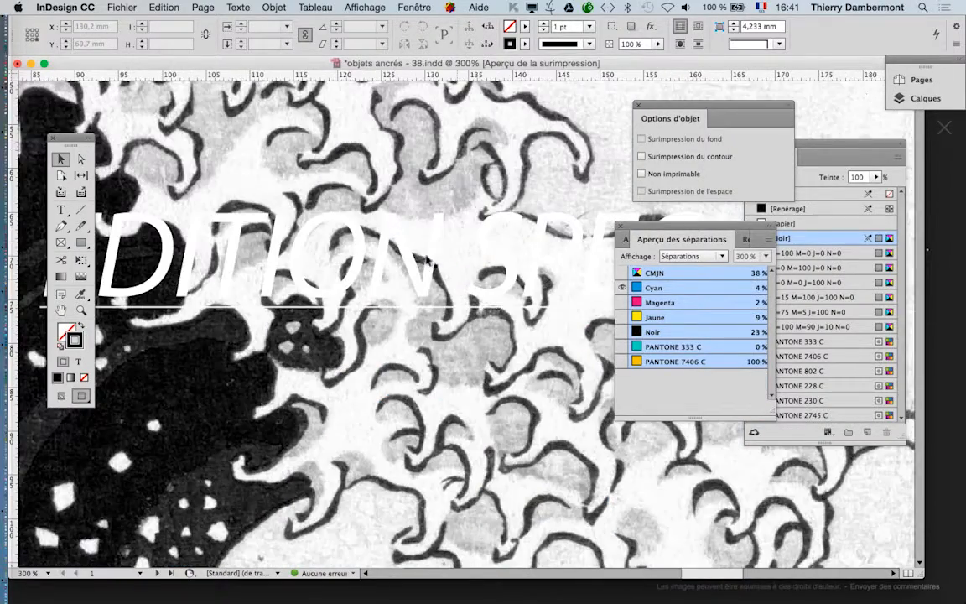
Step: Toggle the PANTONE 7406 C plate repeatedly over the Cyan plate to compare the text fill with its knockout
{"action": "left_click", "coordinate": [622, 362]}
{"action": "left_click", "coordinate": [621, 362]}
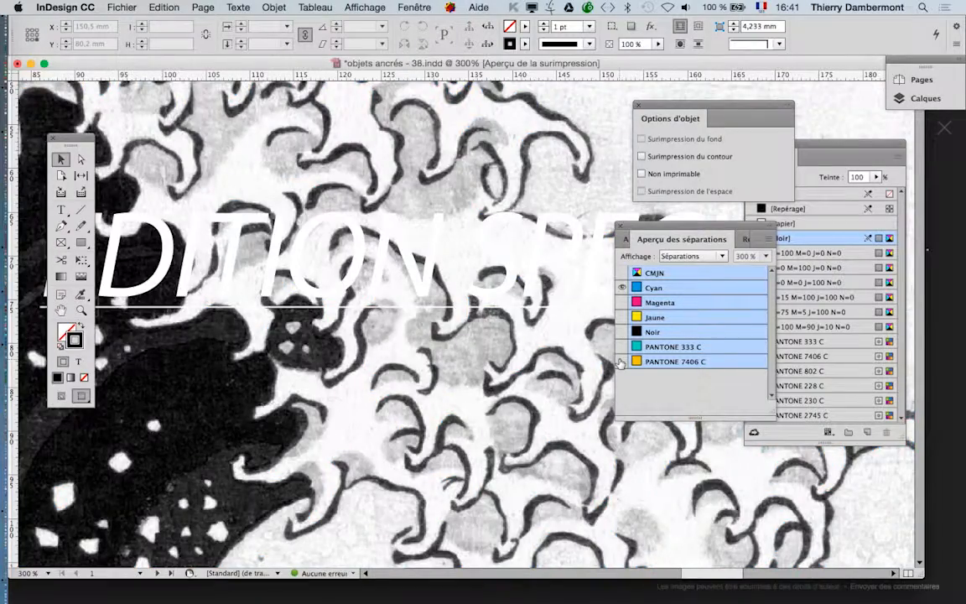
{"action": "left_click", "coordinate": [621, 362]}
{"action": "left_click", "coordinate": [621, 361]}
{"action": "left_click", "coordinate": [621, 362]}
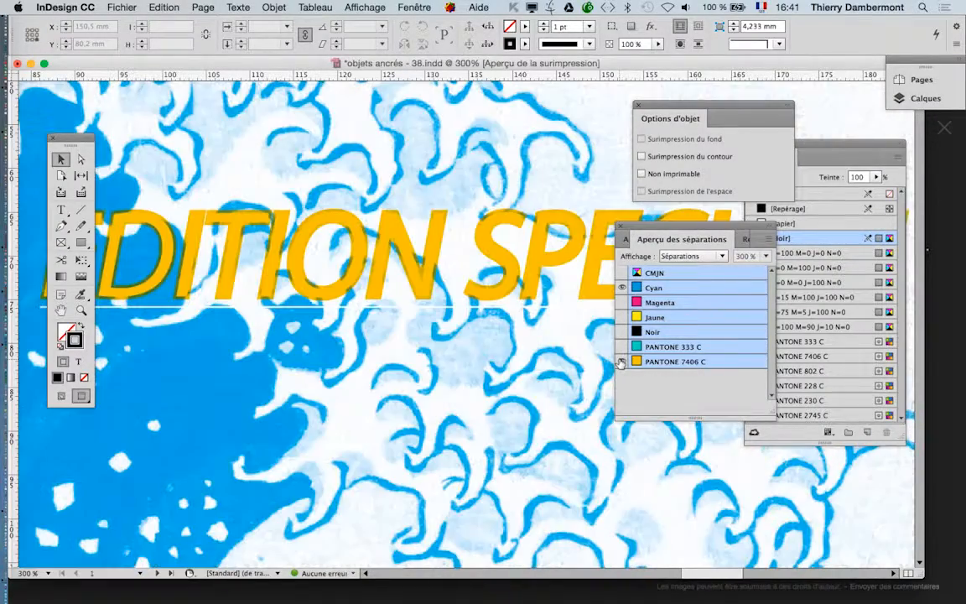
{"action": "left_click", "coordinate": [622, 362]}
{"action": "left_click", "coordinate": [622, 361]}
{"action": "left_click", "coordinate": [621, 361]}
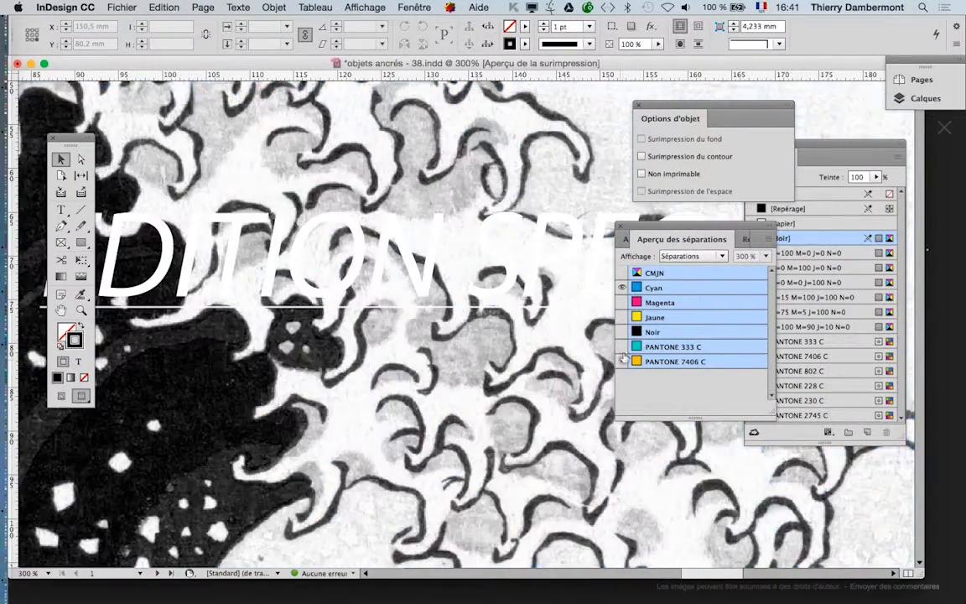
Step: Examine the EDITION SPECIALE knockout on the Magenta, Jaune and Noir plates by switching from one to the other
{"action": "left_click", "coordinate": [622, 307]}
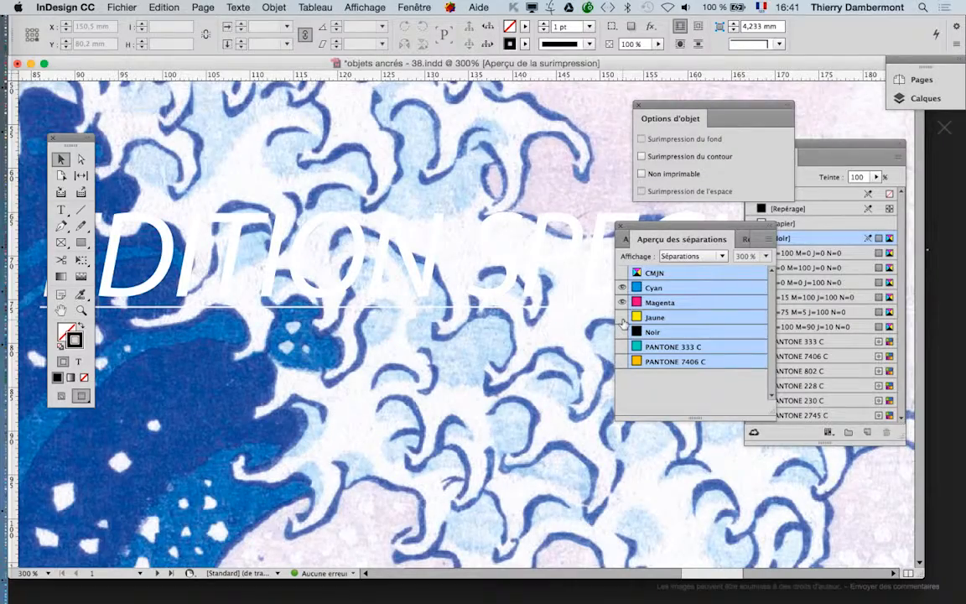
{"action": "left_click", "coordinate": [621, 315]}
{"action": "left_click", "coordinate": [622, 302]}
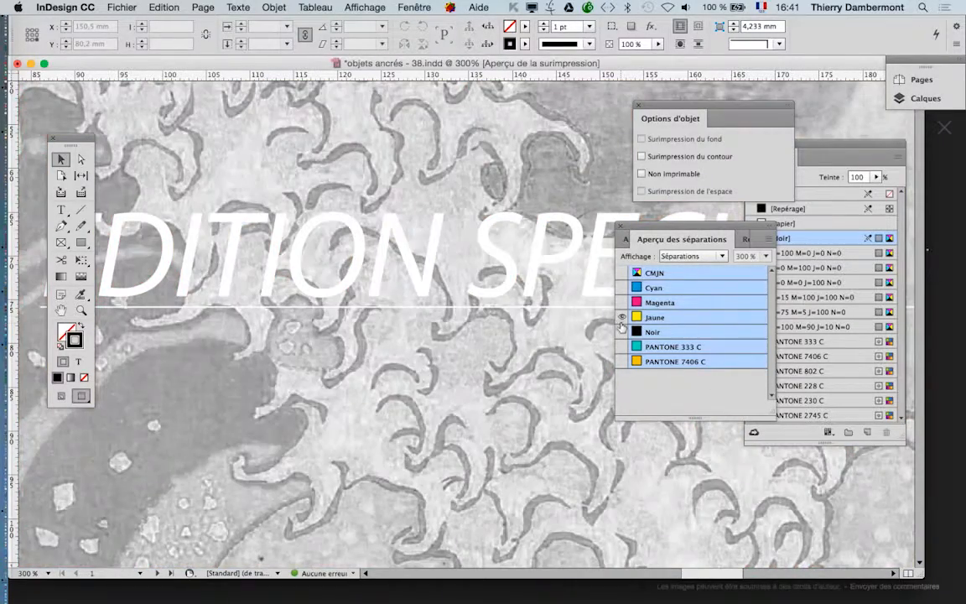
{"action": "left_click", "coordinate": [622, 332]}
{"action": "left_click", "coordinate": [621, 317]}
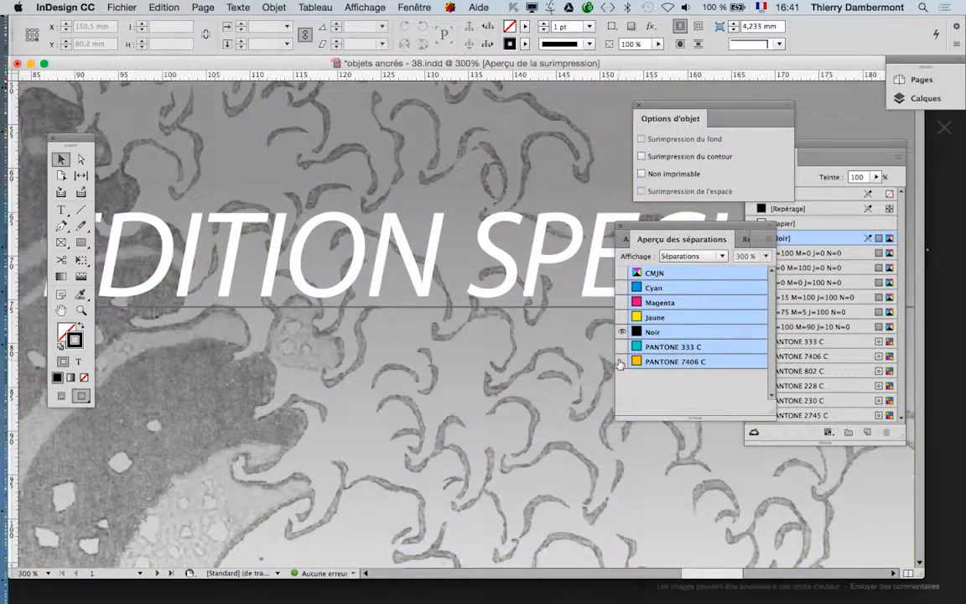
Step: Toggle the PANTONE 7406 C plate over the Noir plate to compare the text with its knockout, leaving it displayed
{"action": "left_click", "coordinate": [621, 361]}
{"action": "left_click", "coordinate": [621, 362]}
{"action": "left_click", "coordinate": [622, 361]}
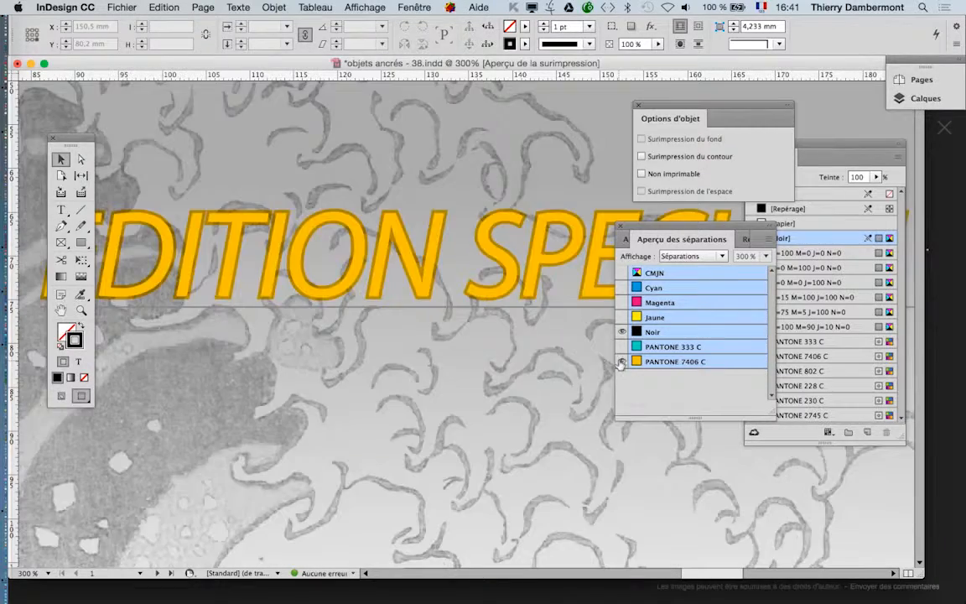
Step: Bring the whole cover into view and display all the CMJN plates again
{"action": "key", "text": "super+minus"}
{"action": "key", "text": "super+minus"}
{"action": "key", "text": "super+minus"}
{"action": "key", "text": "super+minus"}
{"action": "key", "text": "super+minus"}
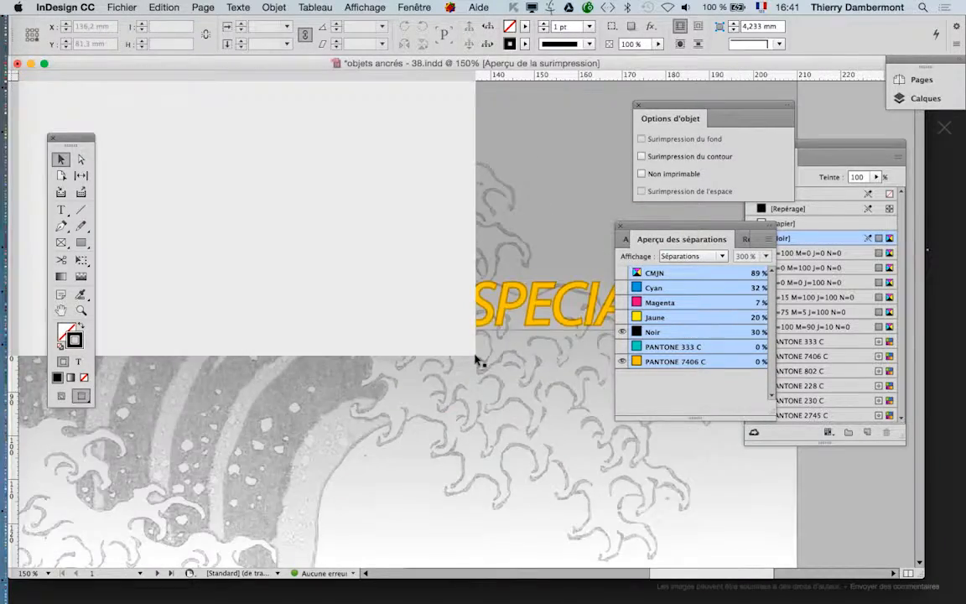
{"action": "key", "text": "super+minus"}
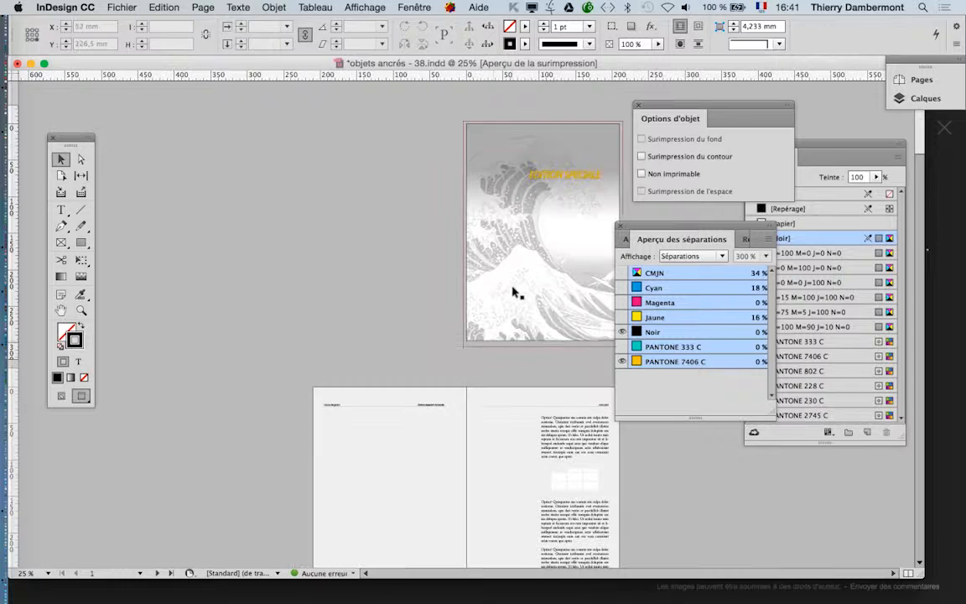
{"action": "left_click", "coordinate": [622, 273]}
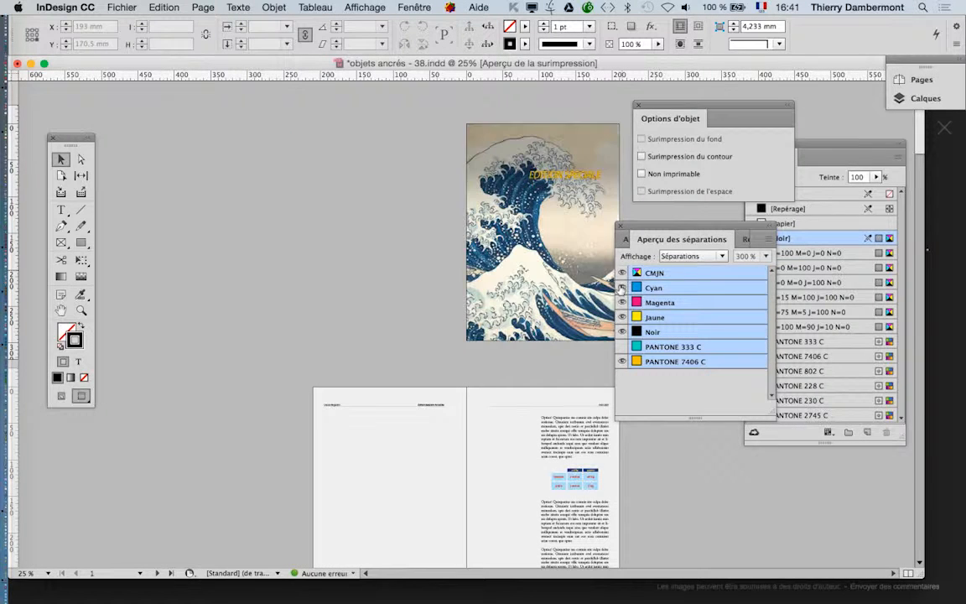
Step: Move the separations preview next to the tools, away from the cover, and close the object options
{"action": "left_click", "coordinate": [61, 309]}
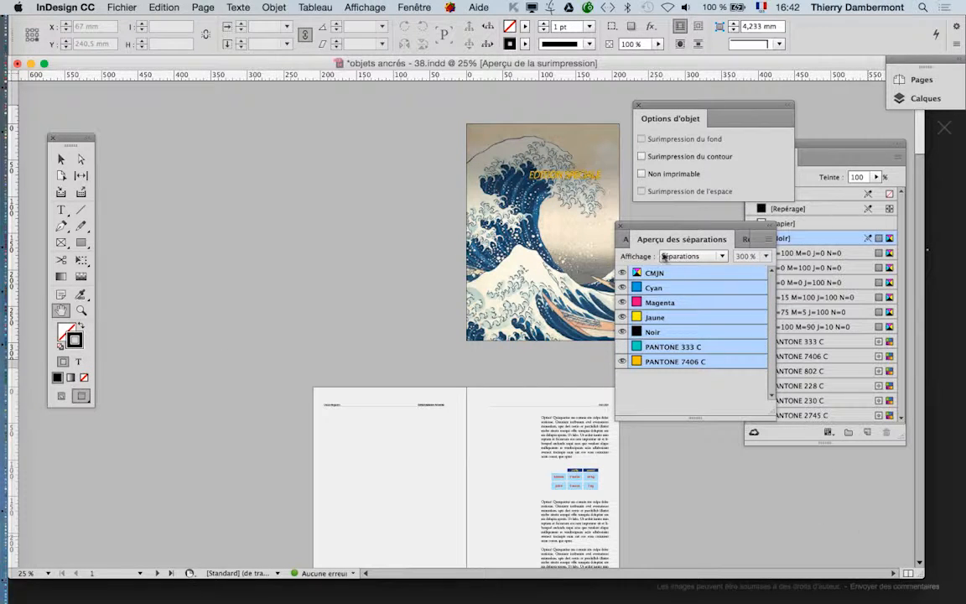
{"action": "left_click_drag", "start_coordinate": [659, 233], "coordinate": [169, 160]}
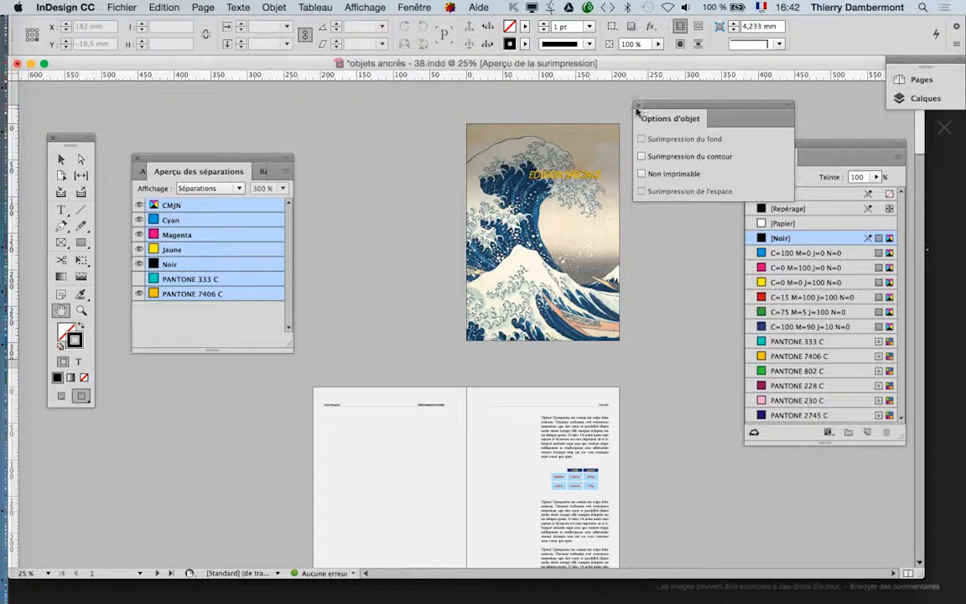
{"action": "left_click", "coordinate": [638, 106]}
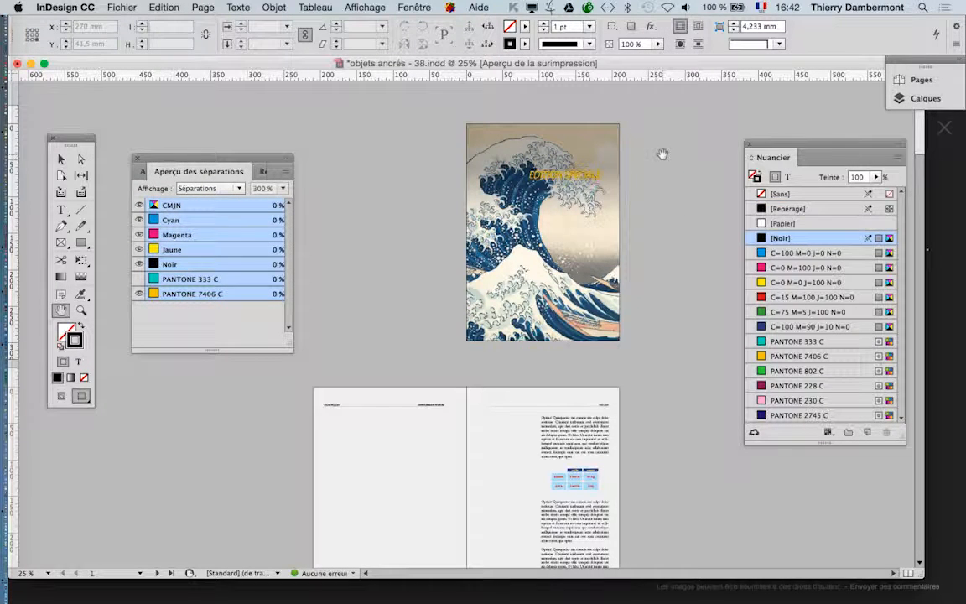